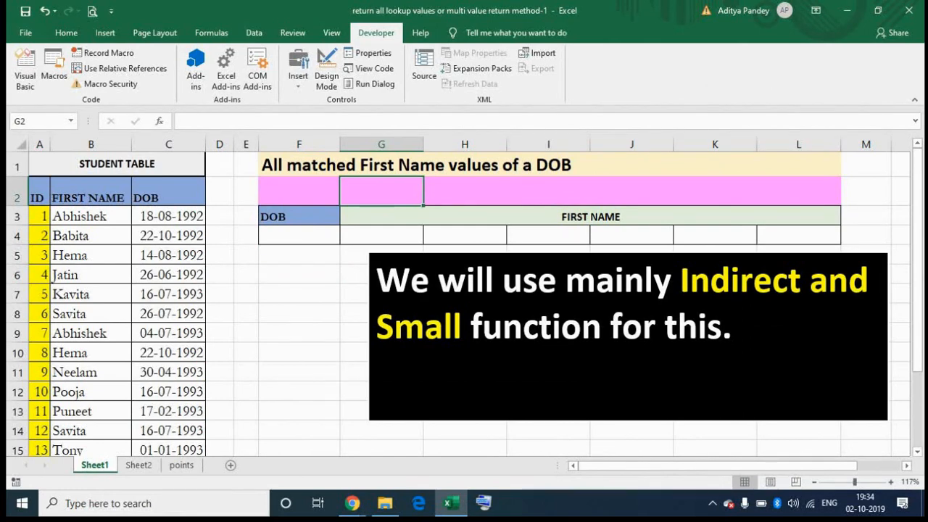
Step: Number cells G2 to L2 from 1 to 6 and label F2 "matched ones 1st,2n,3rd and so on"
type("1")
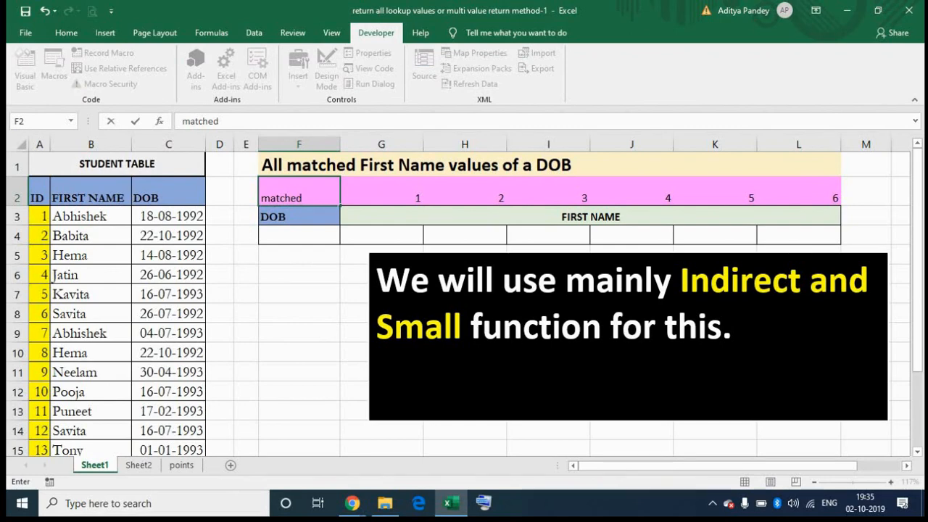
type("ones 1st,2n,3rd and so on")
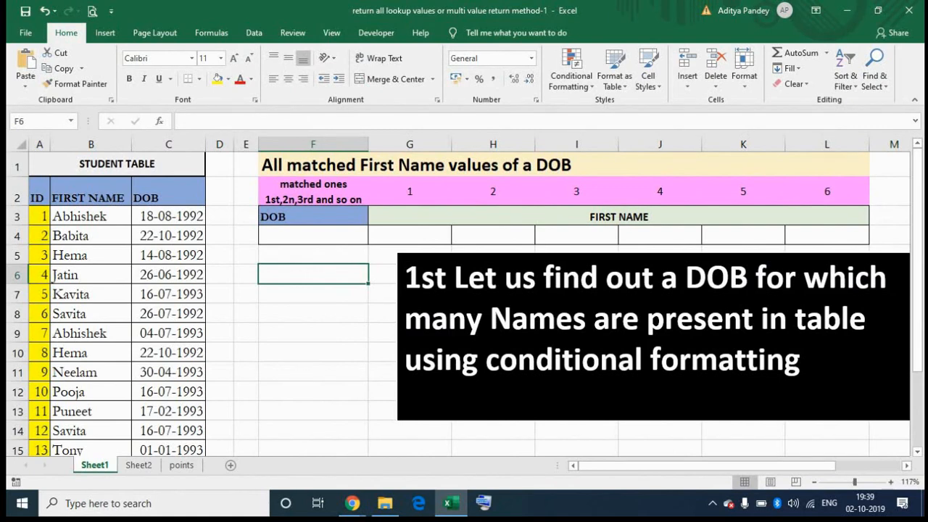
Step: Highlight duplicate dates in the DOB column C3:C19 with Light Red Fill with Dark Red Text using conditional formatting
left_click(168, 216)
key("ctrl+shift+Down")
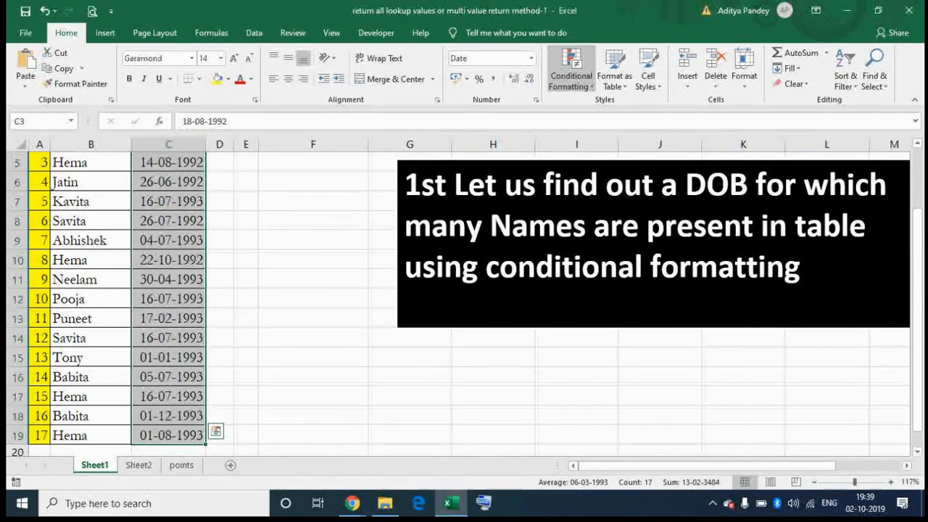
left_click(571, 73)
mouse_move(617, 108)
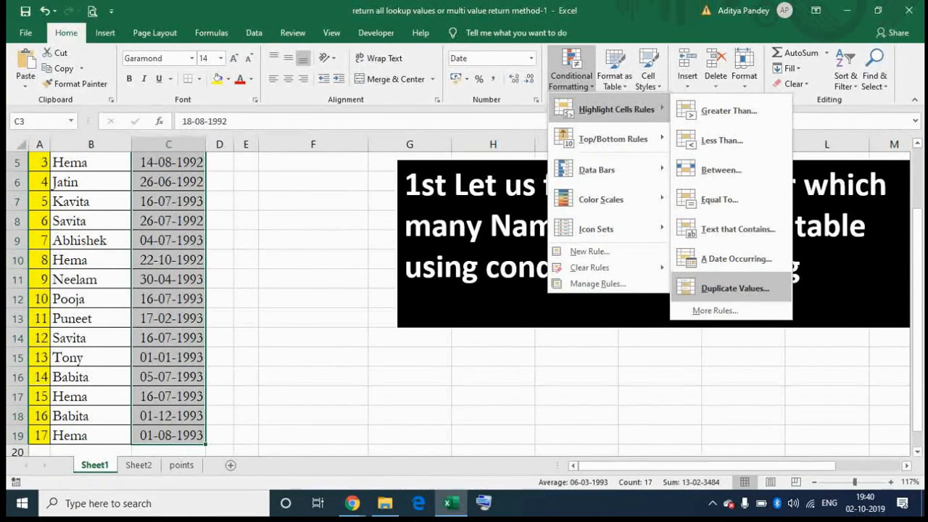
left_click(735, 288)
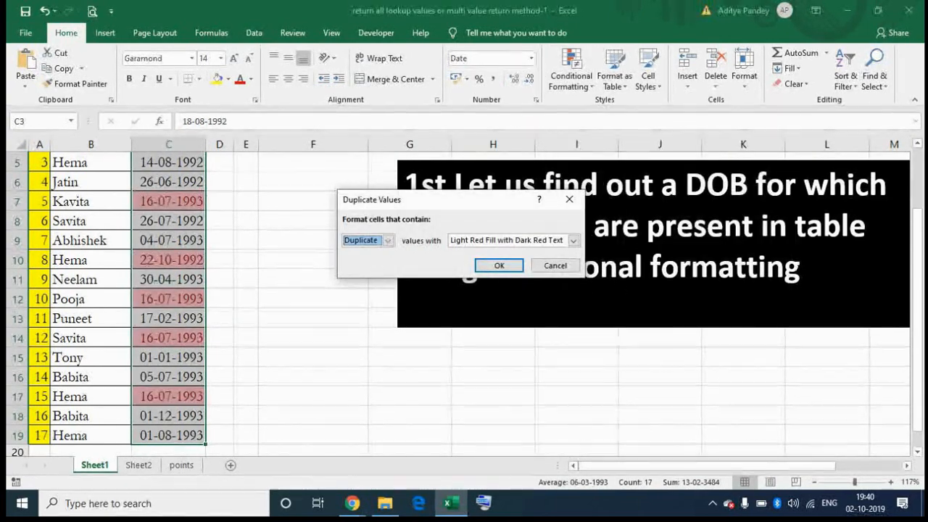
left_click(499, 265)
left_click(313, 279)
left_click(313, 202)
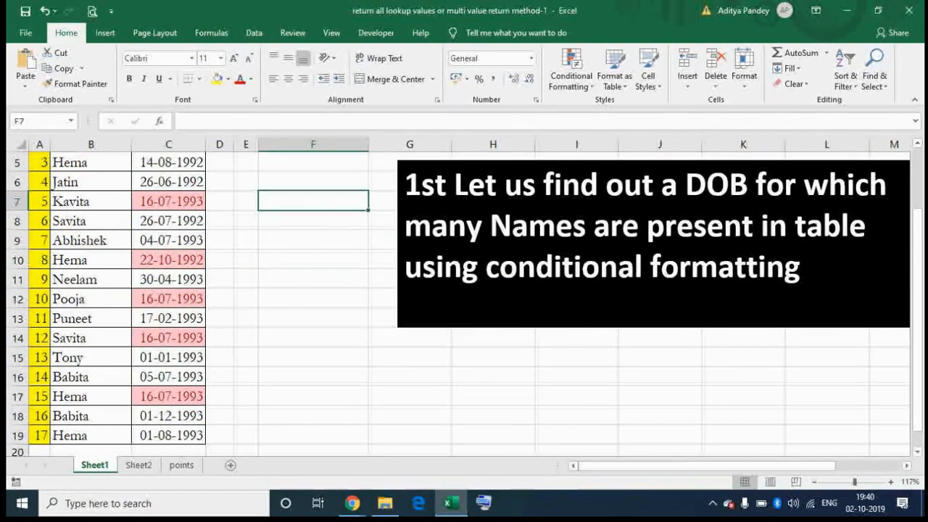
Step: Examine the student table for dates of birth highlighted as duplicates
key("Up")
key("Up")
key("Up")
key("Up")
key("Up")
key("Up")
key("Down")
key("Down")
key("Down")
key("Down")
key("Down")
key("Left")
key("Left")
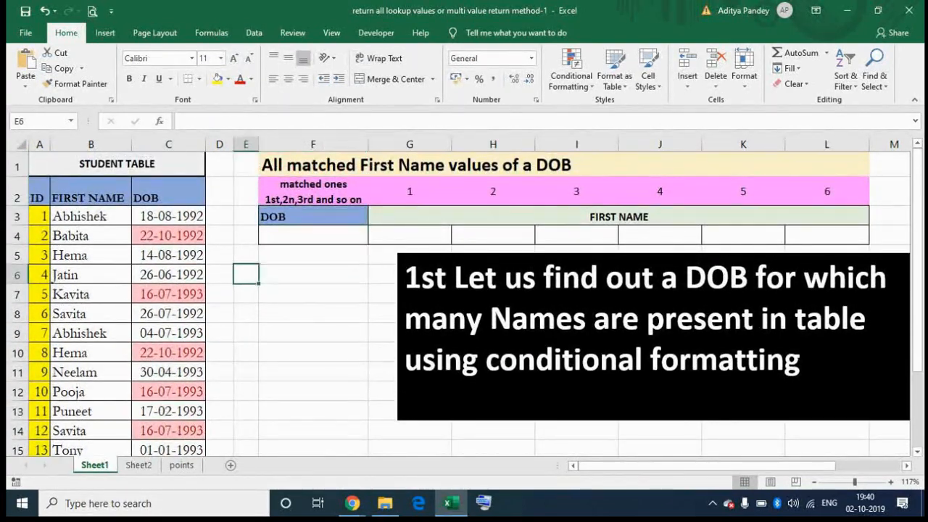
key("Down")
key("Down")
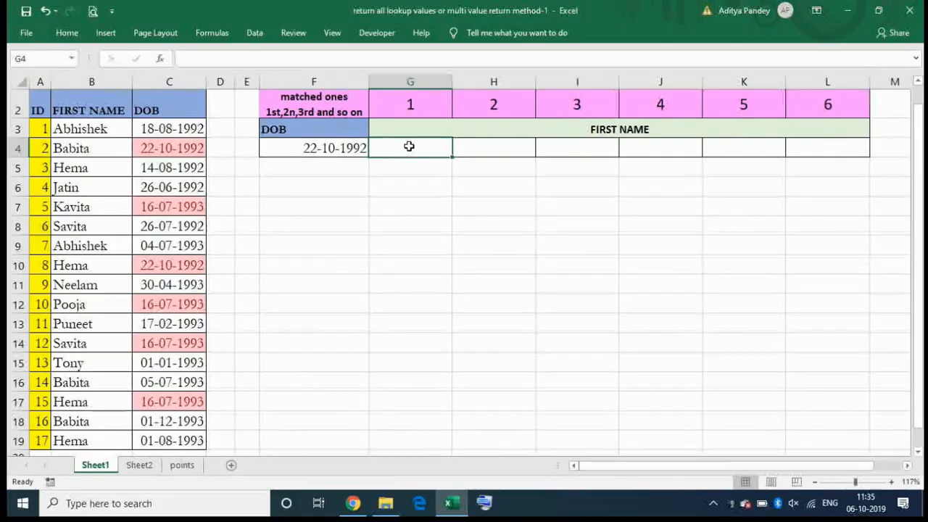
Step: Begin an INDIRECT formula in G4 whose reference text starts with "B" & for the first-name column
type("i")
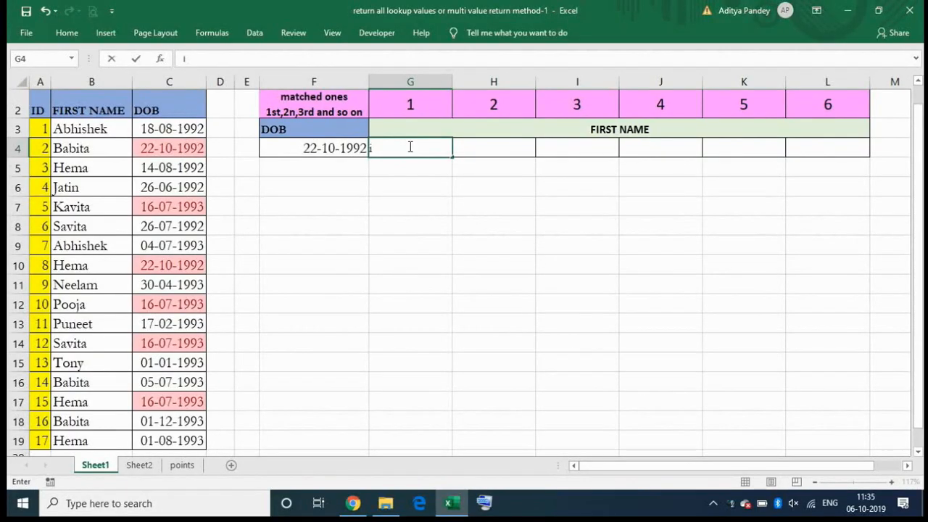
key("Escape")
type("=ind")
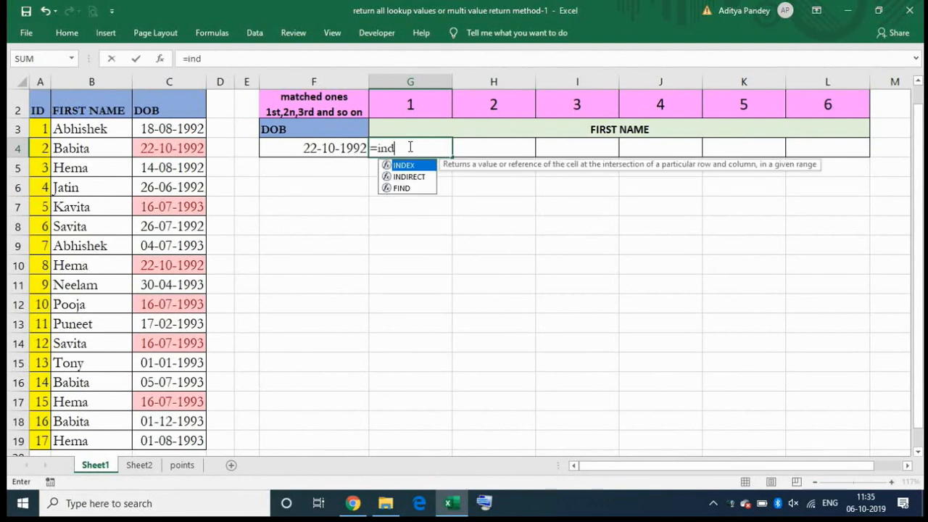
key("Down")
key("Tab")
type("\"b")
key("BackSpace")
type("B\" &")
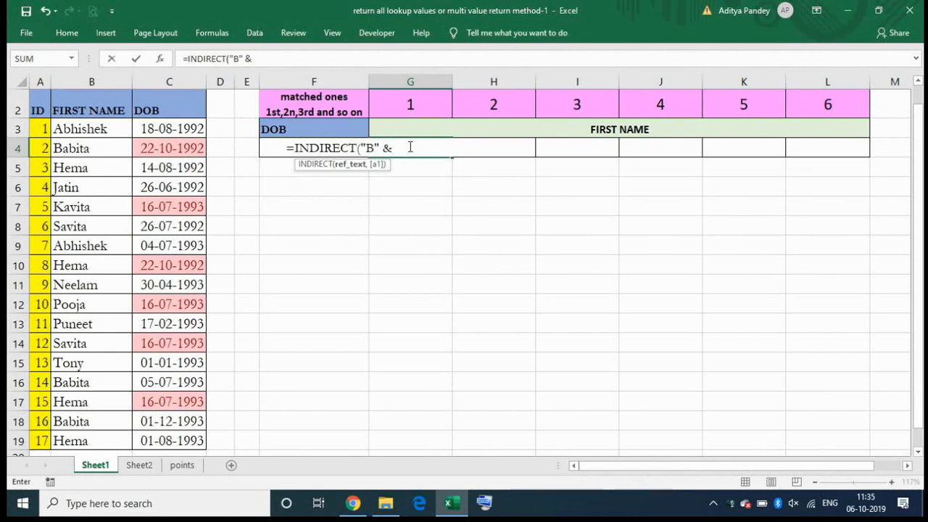
Step: Add an IF function to the G4 formula with the absolute logical test $C$3:$C$19=$F$4
type("IS")
key("BackSpace")
type("F(")
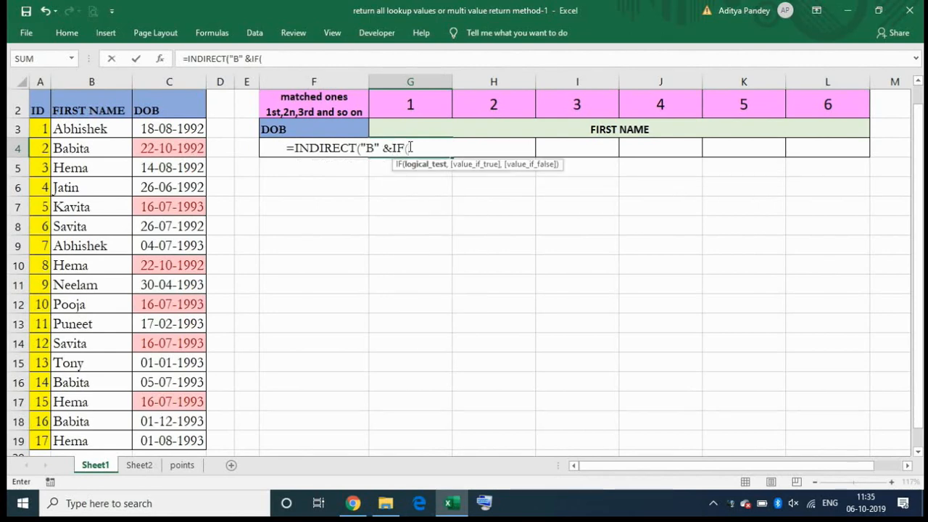
left_click_drag(169, 129, 174, 439)
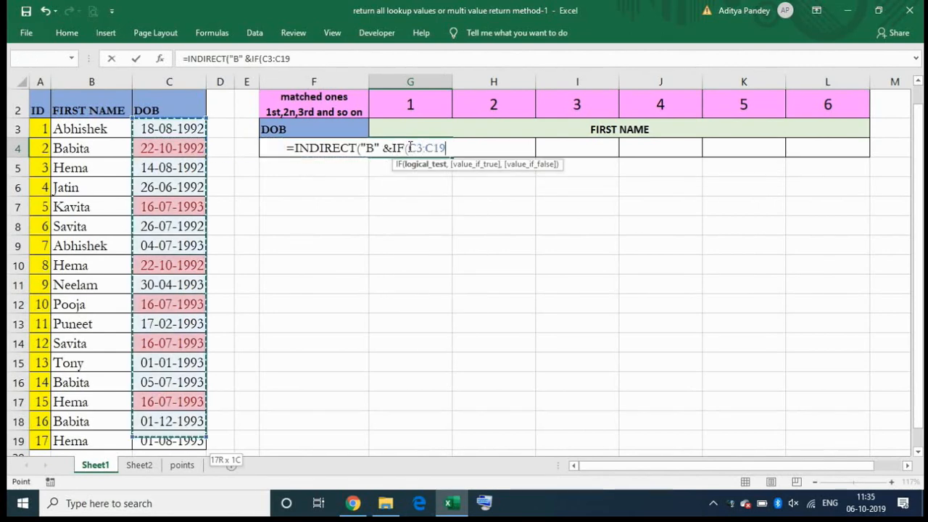
key("F4")
type("=")
key("Left")
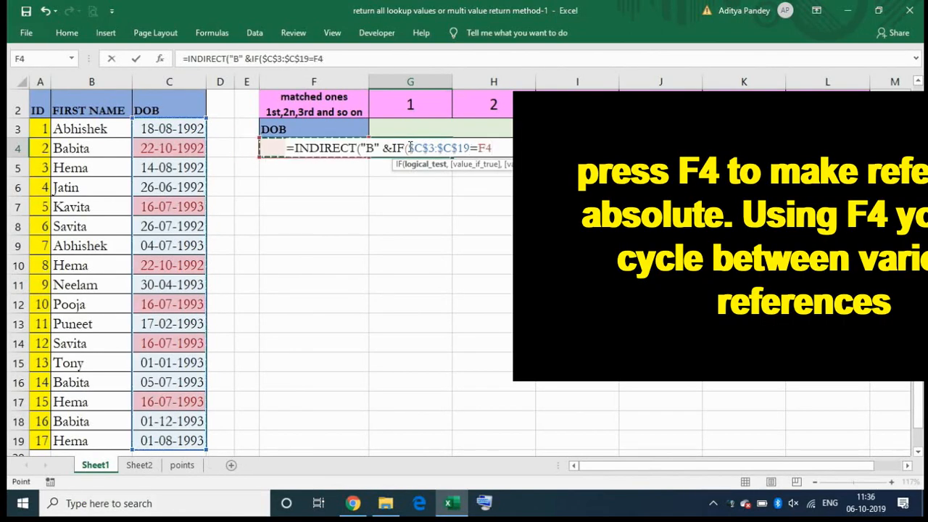
key("F4")
type(",")
key("Left")
key("Left")
key("Right")
key("Right")
key("BackSpace")
key("BackSpace")
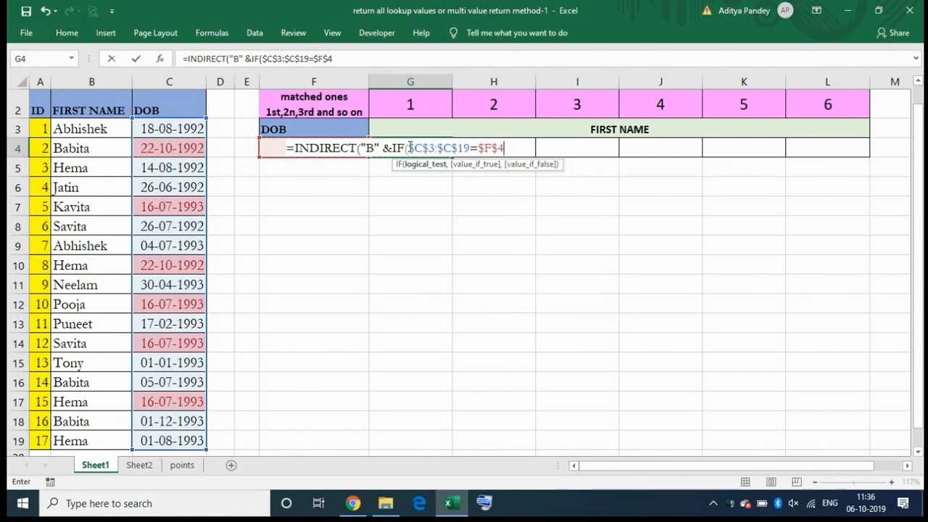
Step: Complete the IF function with ROW($C$3:$C$19) as the true value and "" as the false value
type(",ROW(")
key("Left")
key("Left")
key("Left")
key("Left")
key("Up")
key("ctrl+shift+Down")
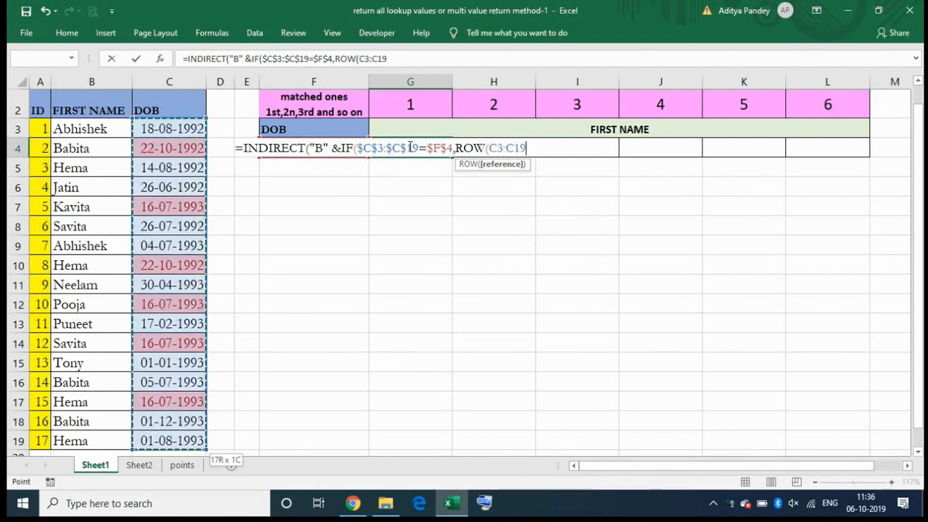
key("F4")
type(",")
key("BackSpace")
type("),\"\")")
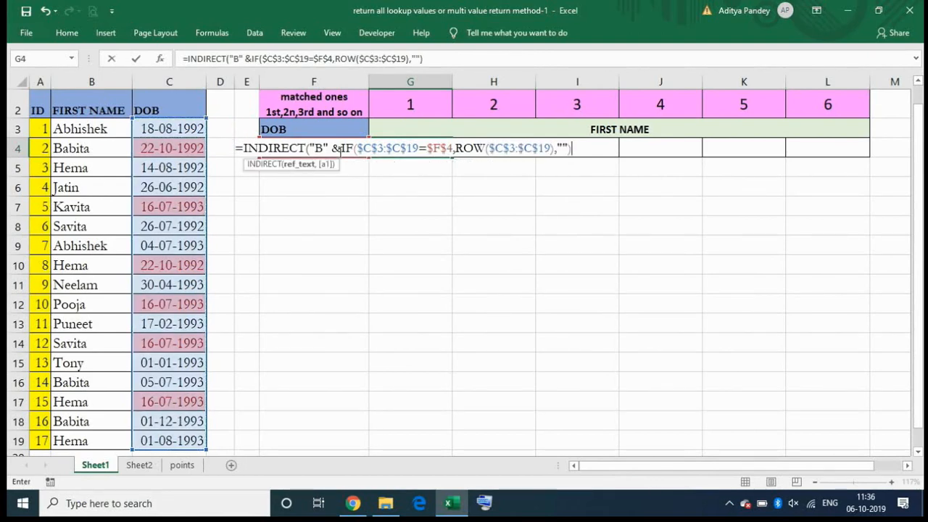
Step: Wrap the IF function in SMALL with G$2 as its k argument, locking only the row
left_click(340, 150)
type("SMA")
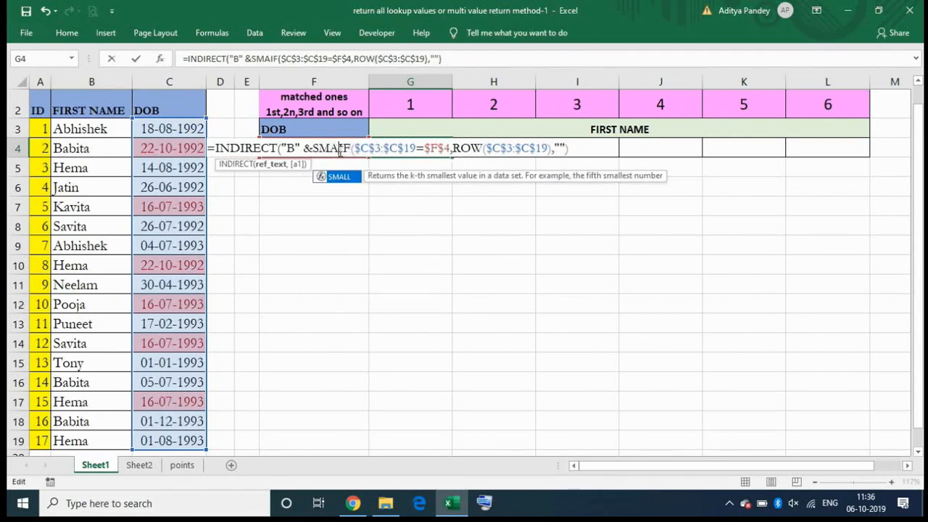
type("LL(")
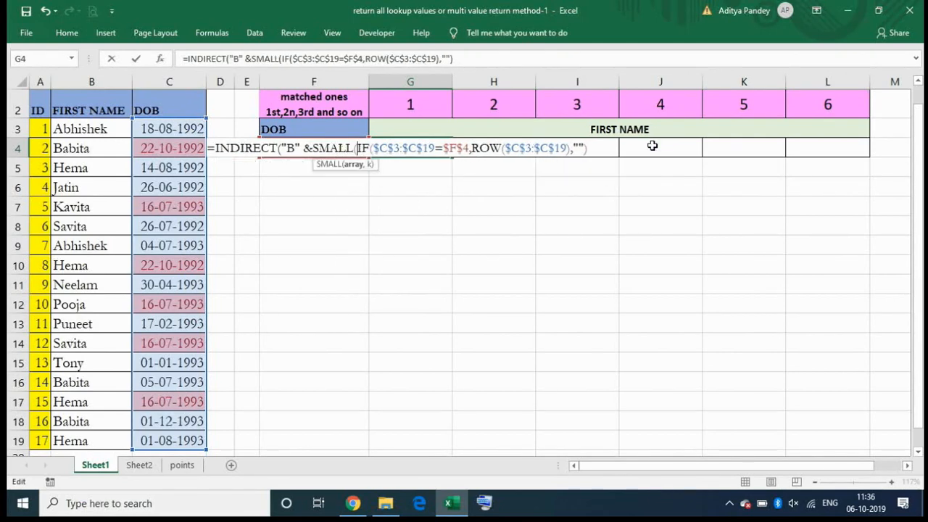
type(",")
left_click(433, 106)
key("F4")
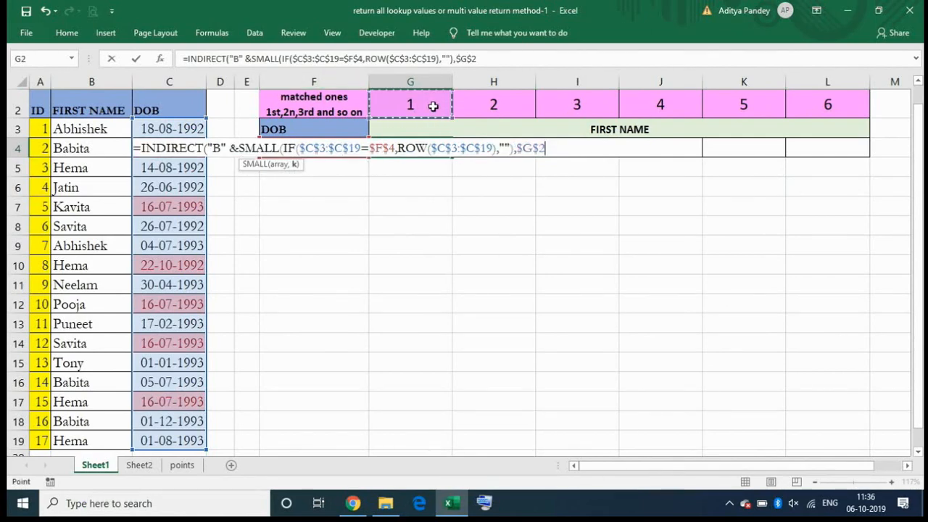
key("F4")
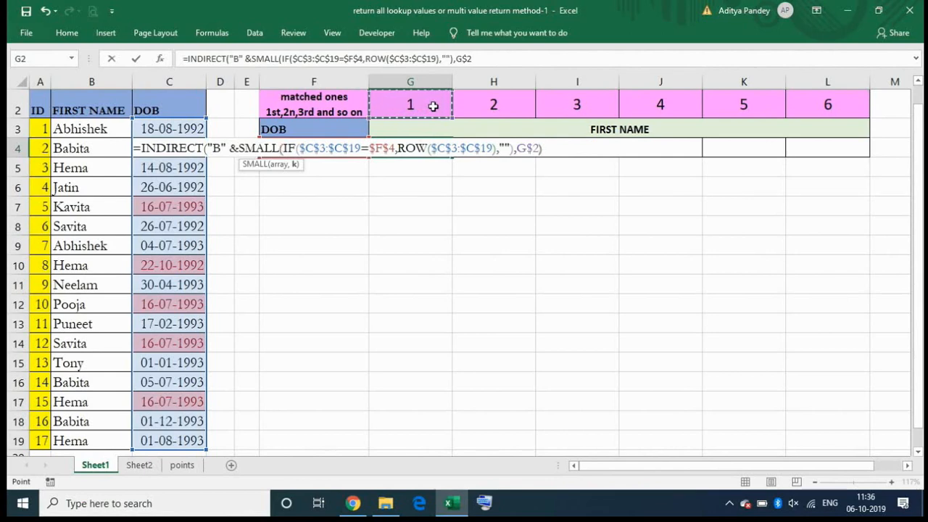
type("),")
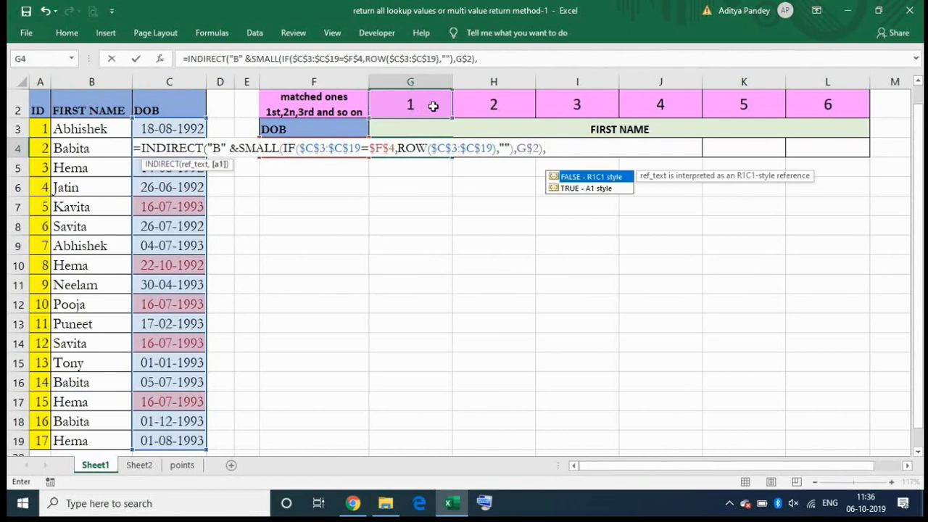
Step: Set INDIRECT's reference style to TRUE (A1 style) and enter the G4 formula as an array formula
key("Down")
key("Tab")
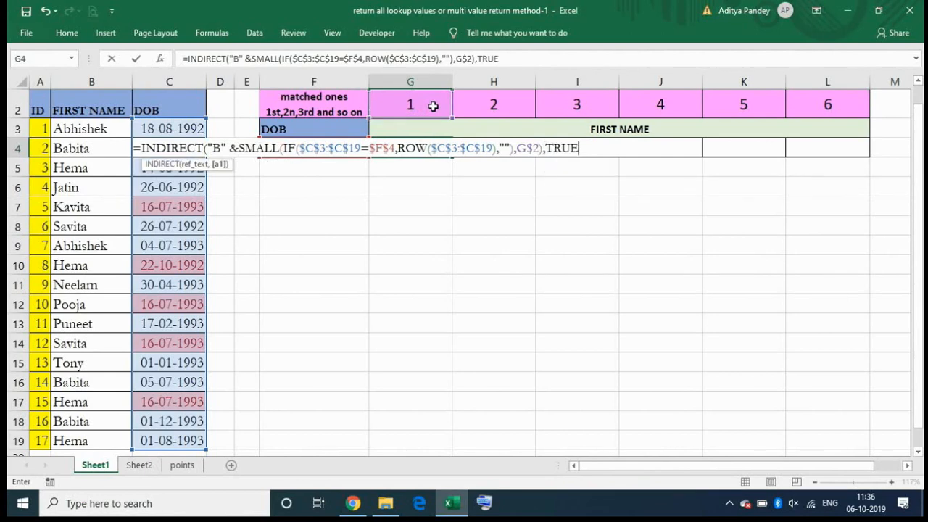
key("ctrl+shift+Return")
key("Return")
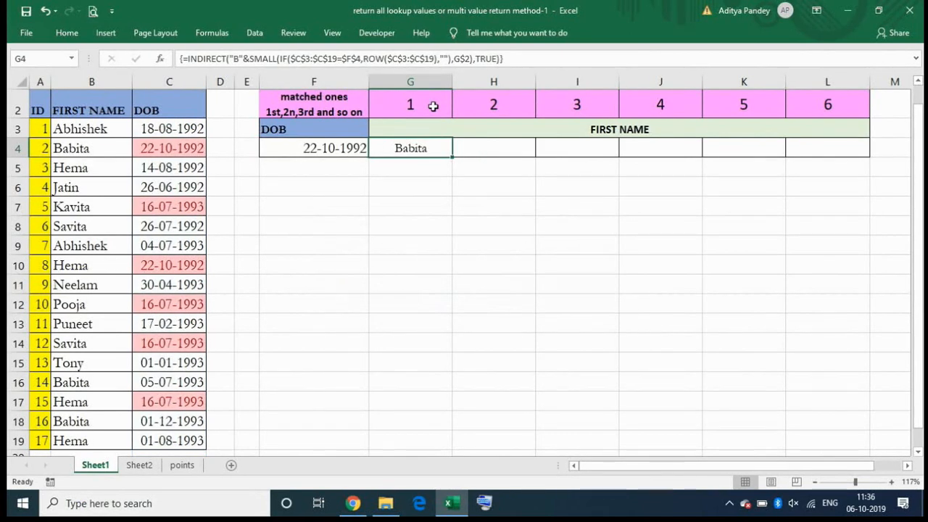
Step: Fill the array formula from G4 across to L4
key("shift+Right")
key("shift+Right")
key("shift+Right")
key("shift+Right")
key("shift+Right")
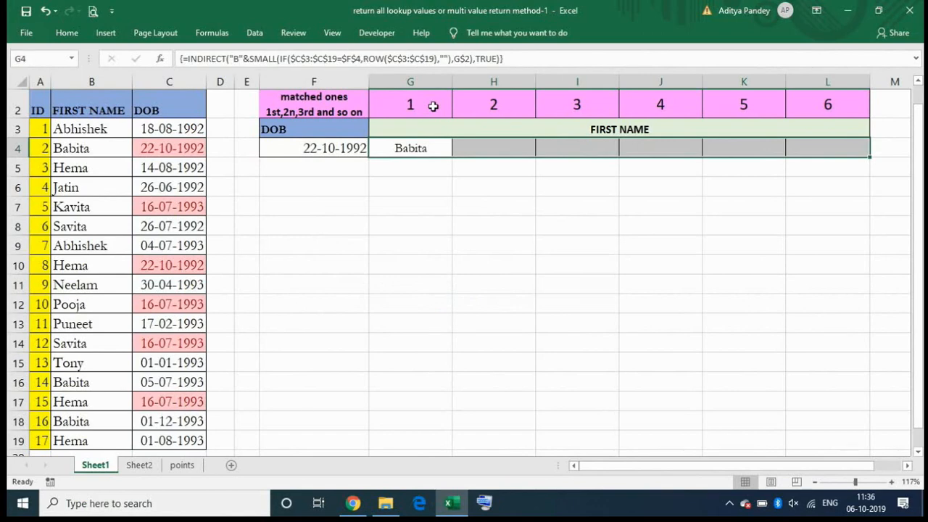
key("ctrl+r")
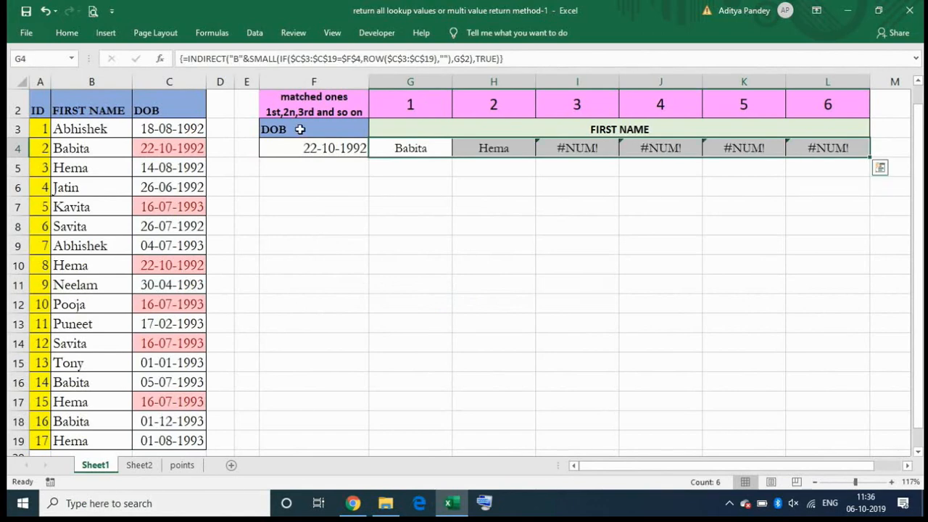
Step: Compare the returned first names with the matching highlighted table rows and inspect the formulas in H4 and I4
left_click(100, 151)
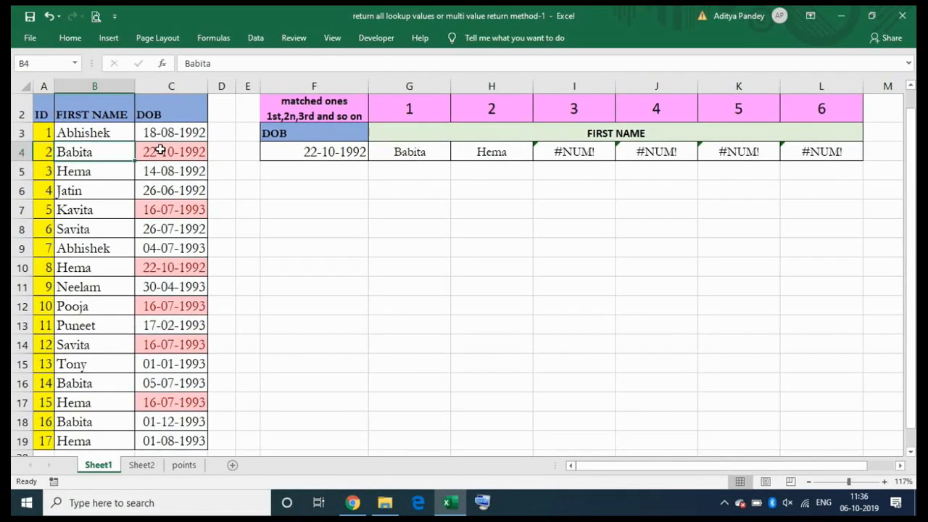
left_click(157, 145, "shift")
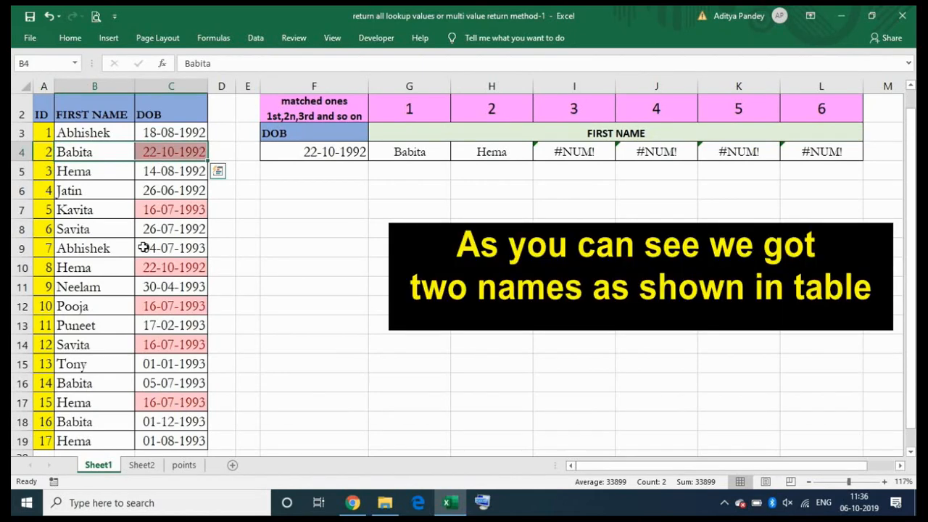
left_click(102, 271)
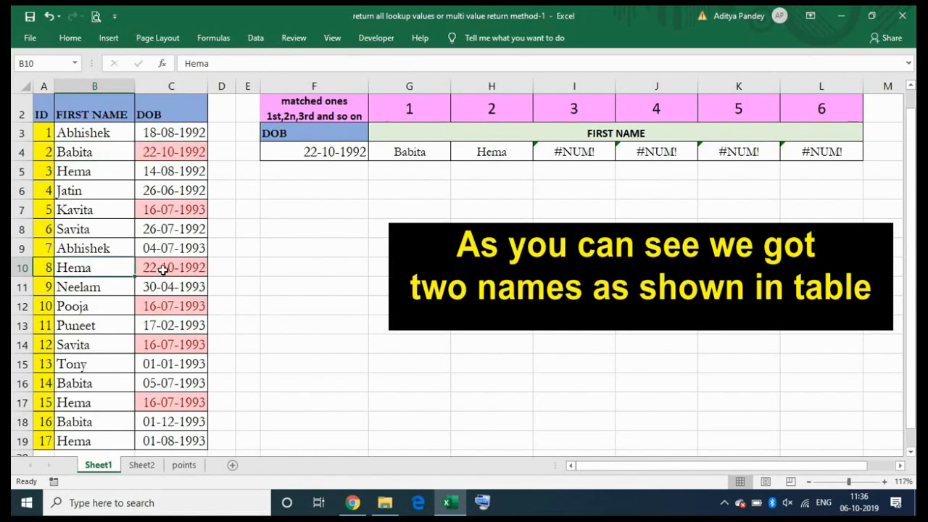
left_click(160, 269, "shift")
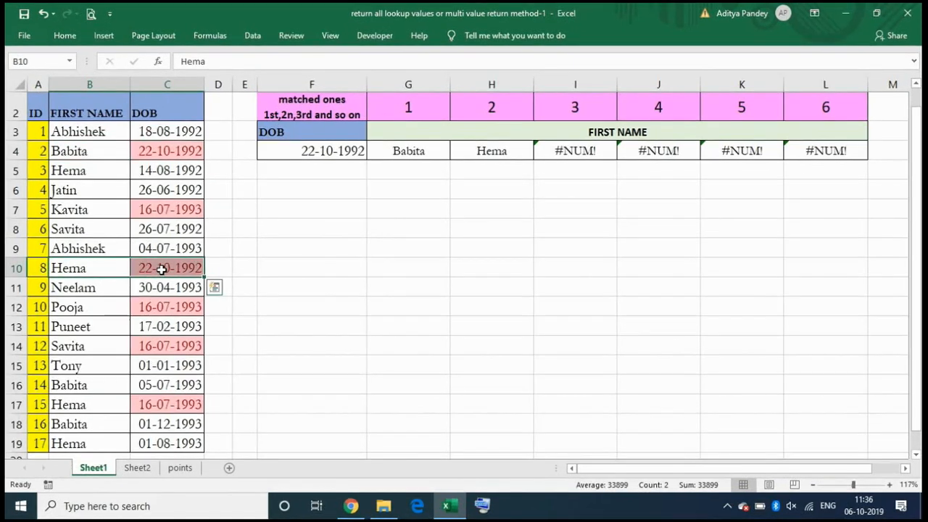
left_click(481, 148)
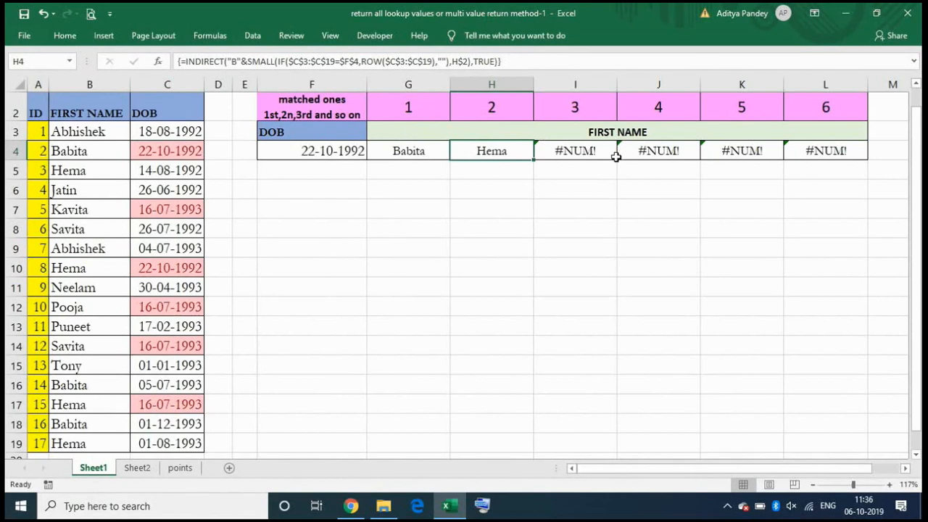
left_click(592, 157)
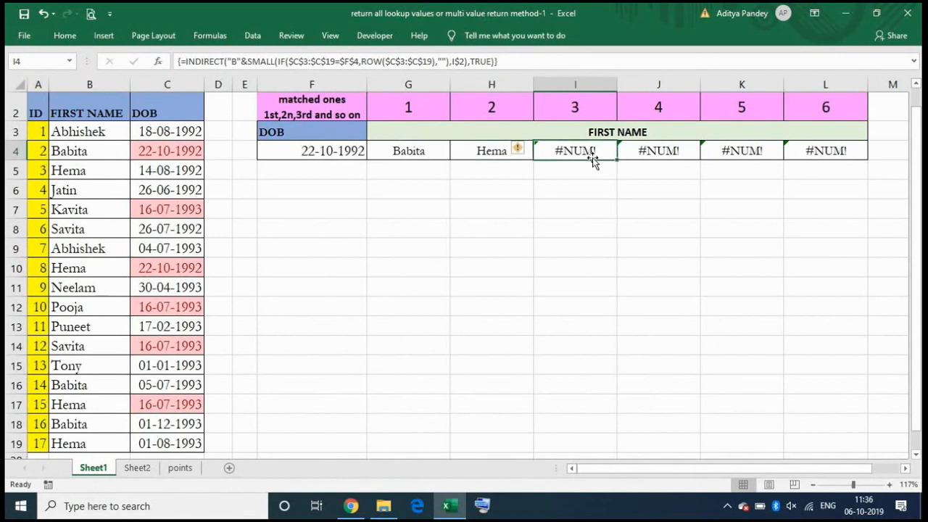
Step: Wrap the INDIRECT formula in G4 in an IFERROR function to handle the #NUM! errors
double_click(418, 151)
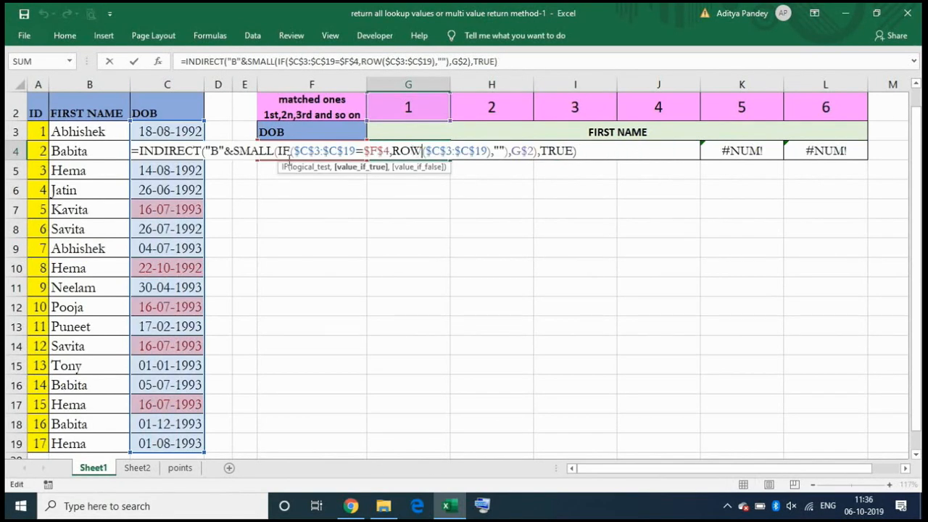
left_click(140, 151)
type("IF")
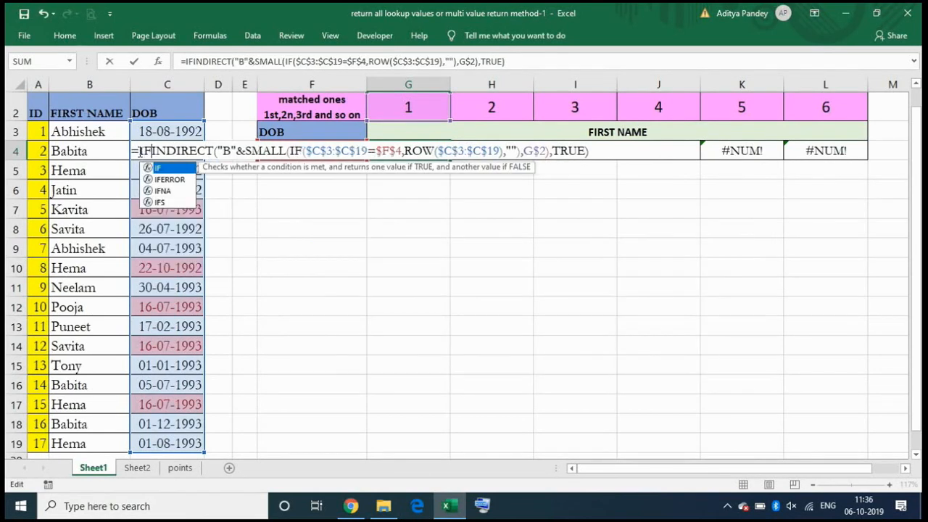
key("Down")
key("Tab")
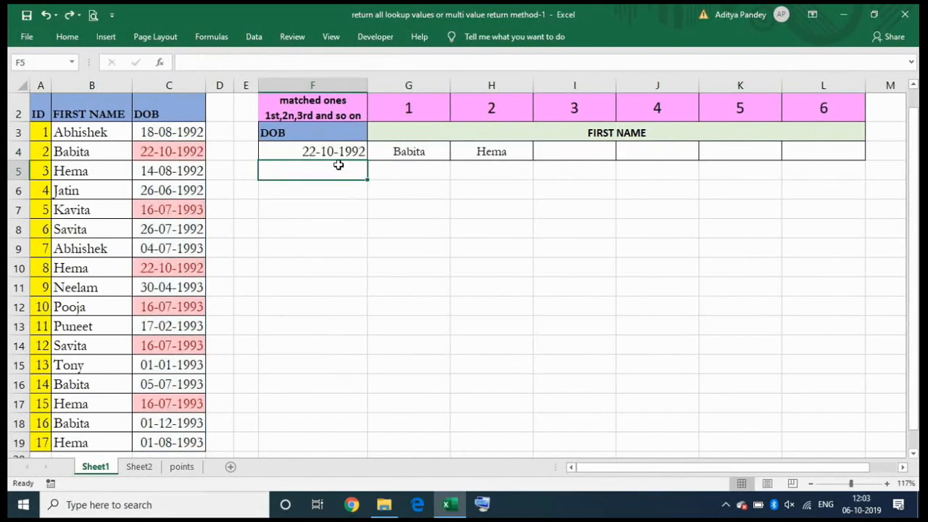
Step: Change the date reference in G4's formula to $F4 so only the column stays absolute, and re-enter it as an array formula
key("Up")
key("Right")
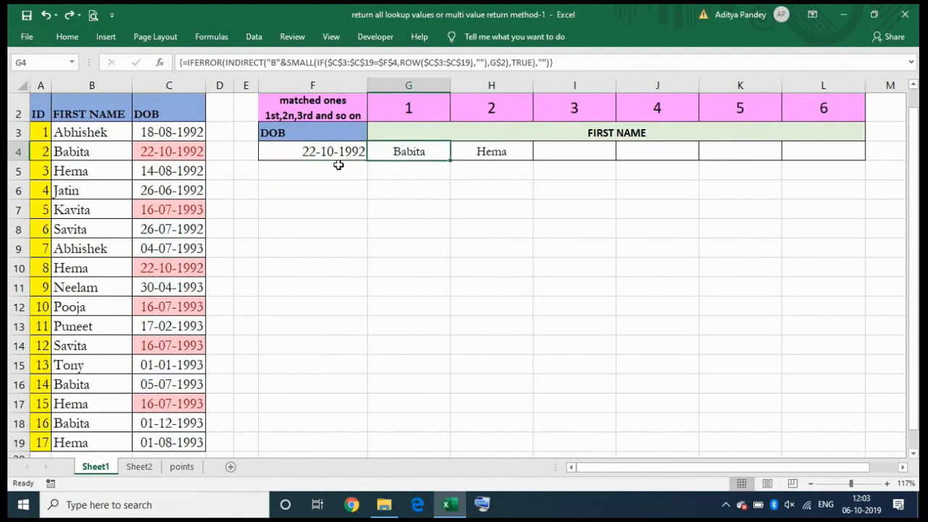
key("F2")
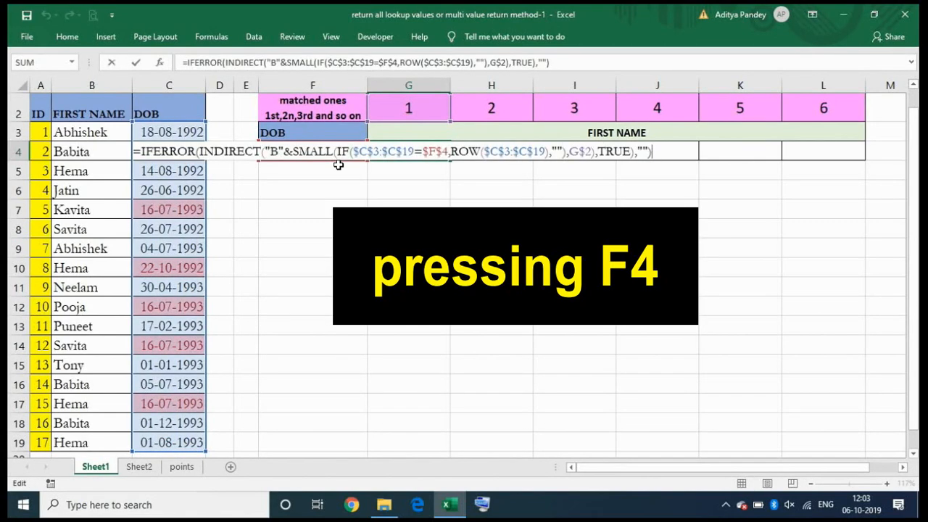
left_click(436, 151)
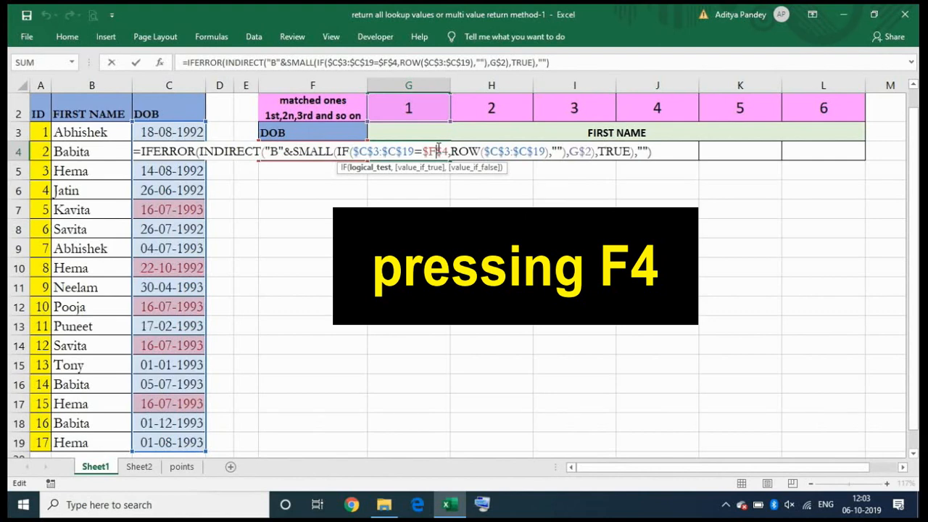
key("F4")
key("F4")
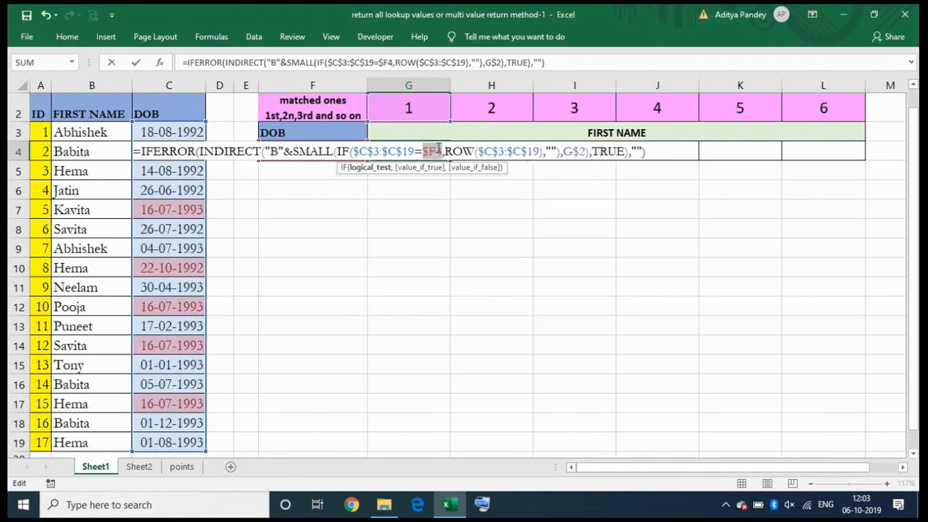
key("ctrl+shift+Return")
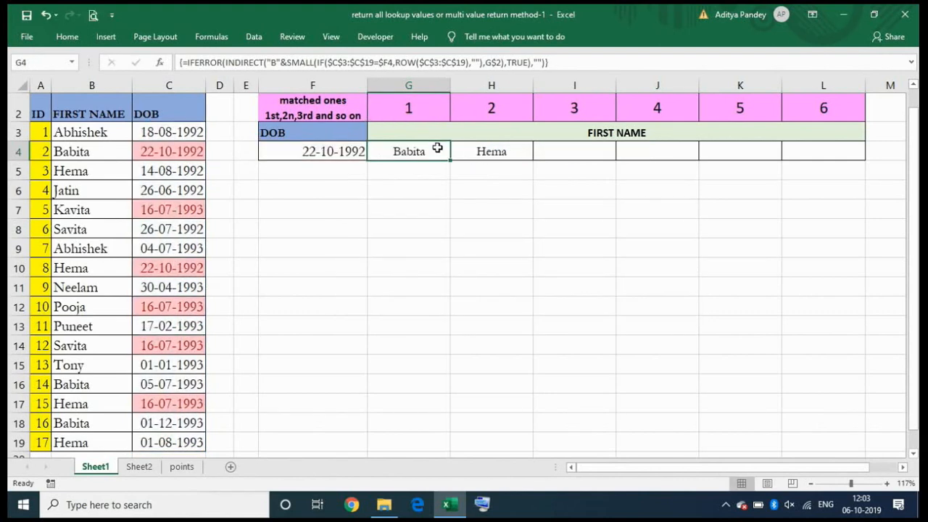
Step: Fill the updated G4 formula across to L4 and copy the range F4:L4 down into row 5
key("ctrl+shift+Right")
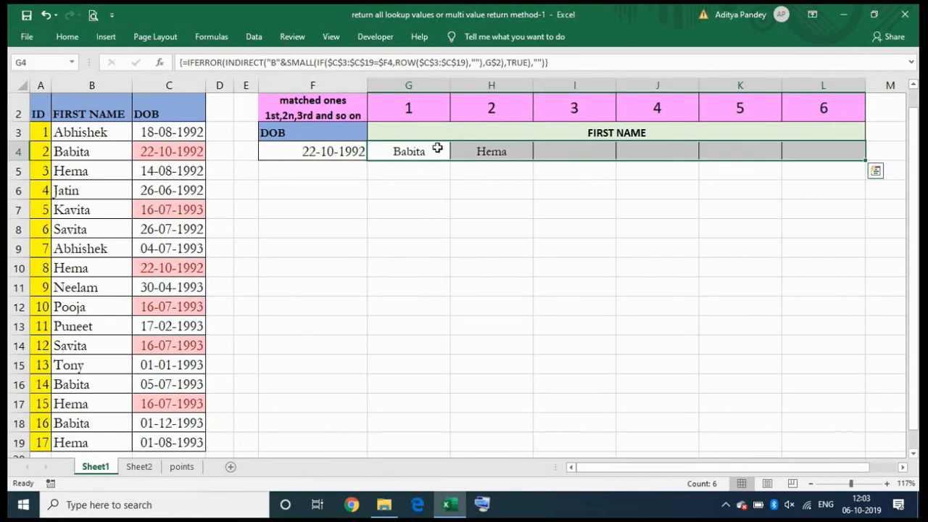
key("Left")
key("shift+Right")
key("shift+Right")
key("shift+Right")
key("shift+Right")
key("shift+Right")
key("shift+Right")
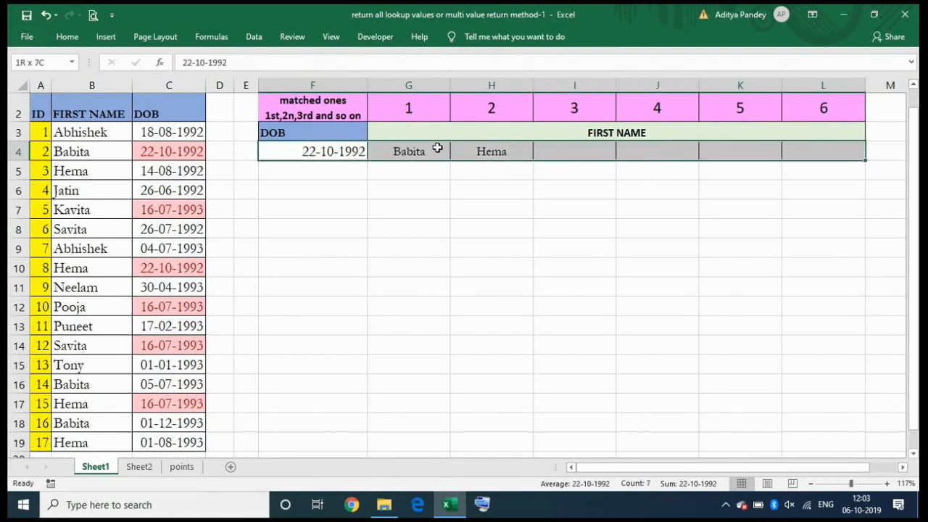
key("shift+Down")
key("ctrl+d")
key("Down")
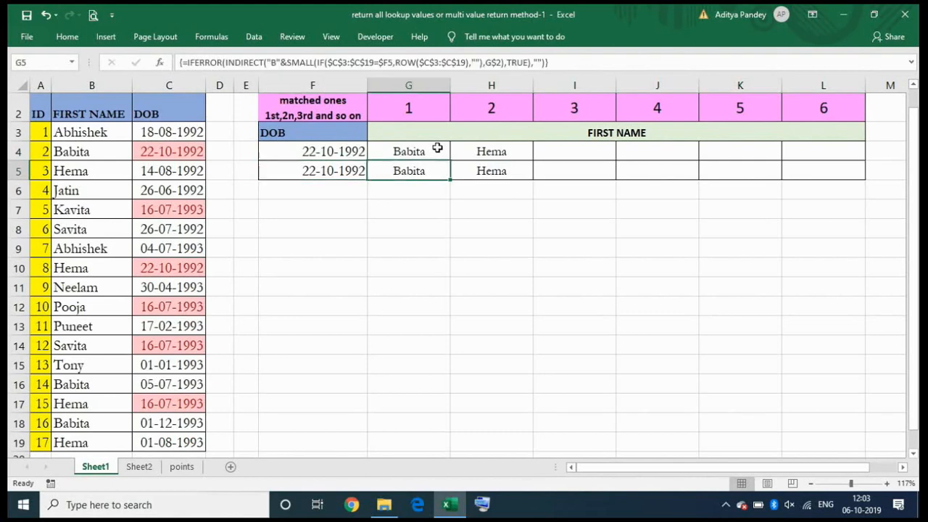
Step: Replace the lookup date in F5 with the date of birth copied from C7
key("Right")
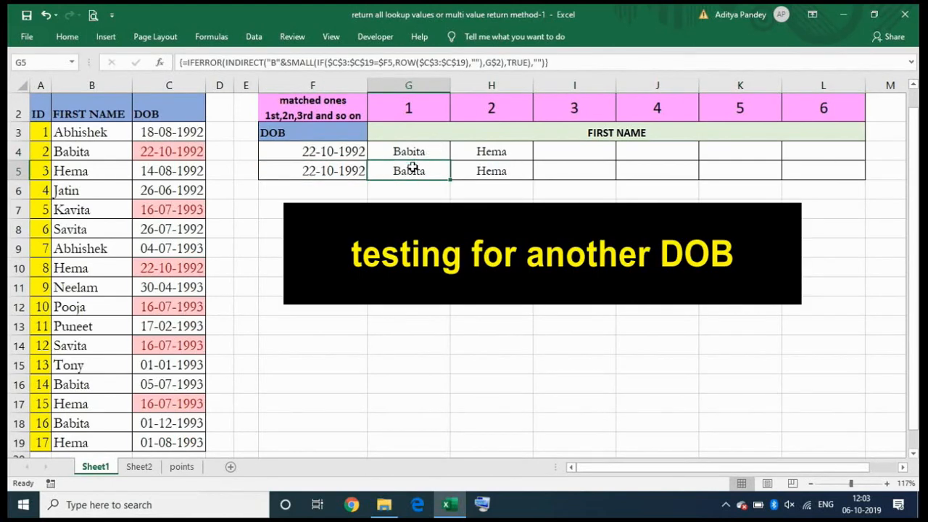
double_click(411, 168)
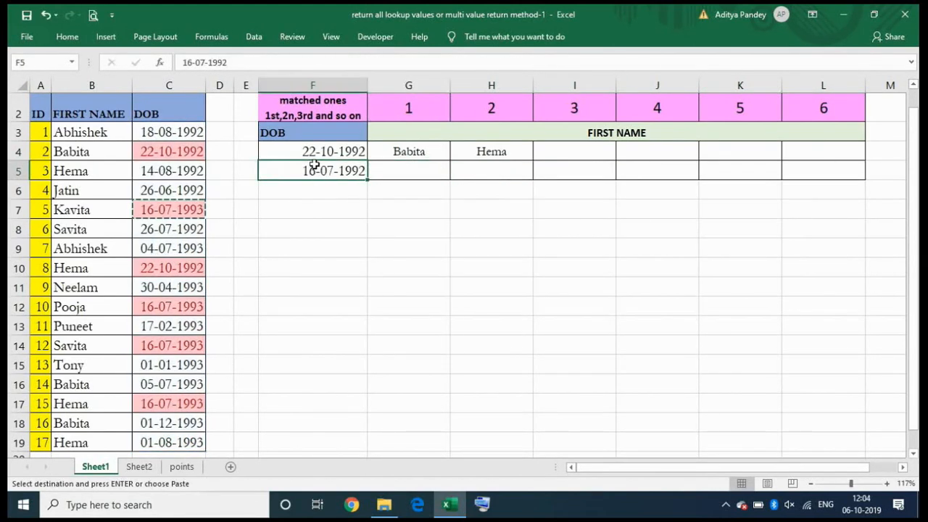
key("ctrl+v")
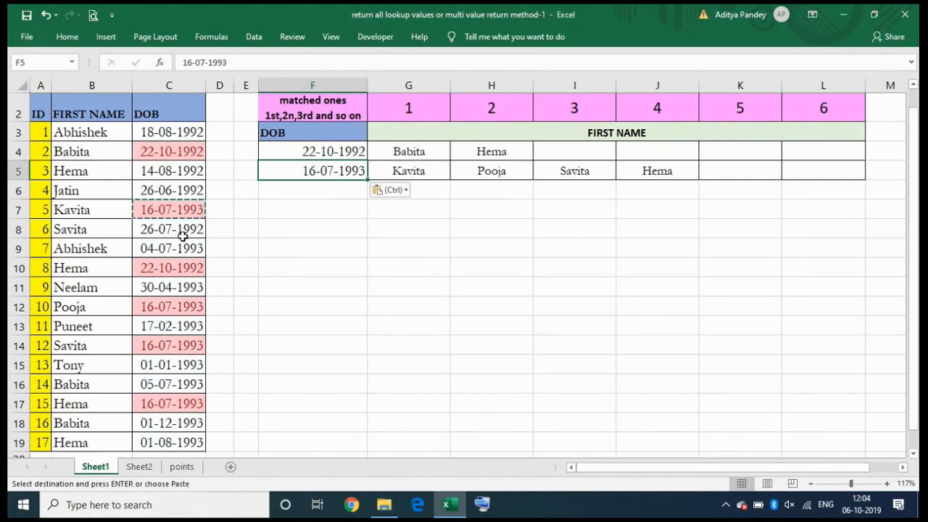
Step: Compare the first names returned in row 5 with the highlighted table rows sharing the F5 date, including rows 7, 12 and 14
left_click(179, 208)
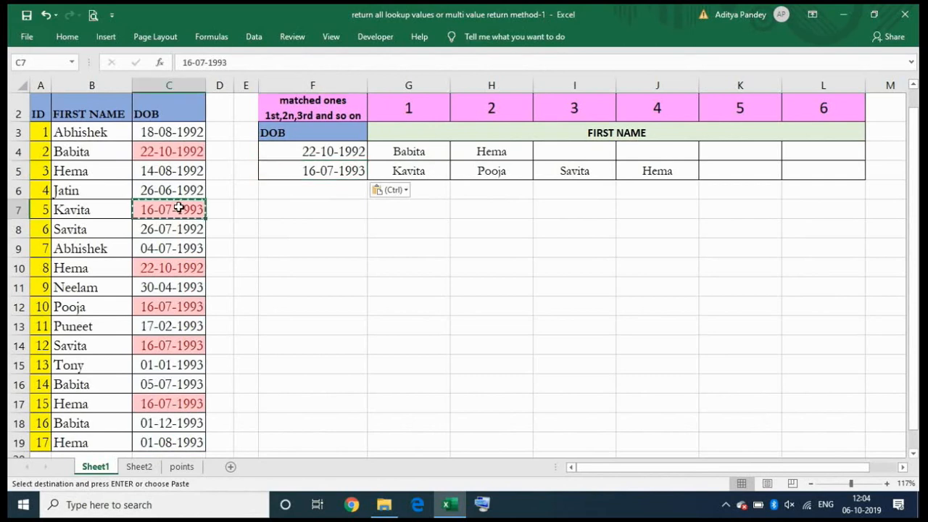
left_click(174, 303)
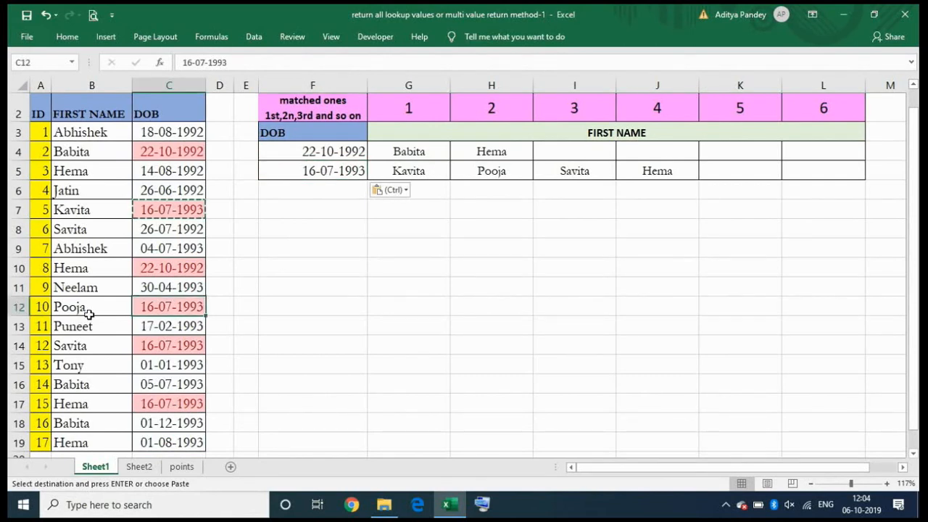
left_click(19, 307)
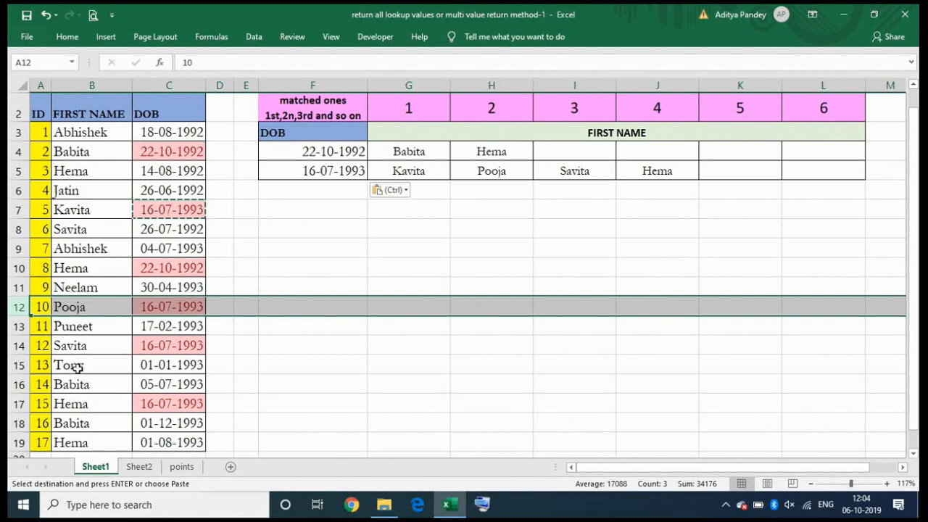
left_click(19, 345)
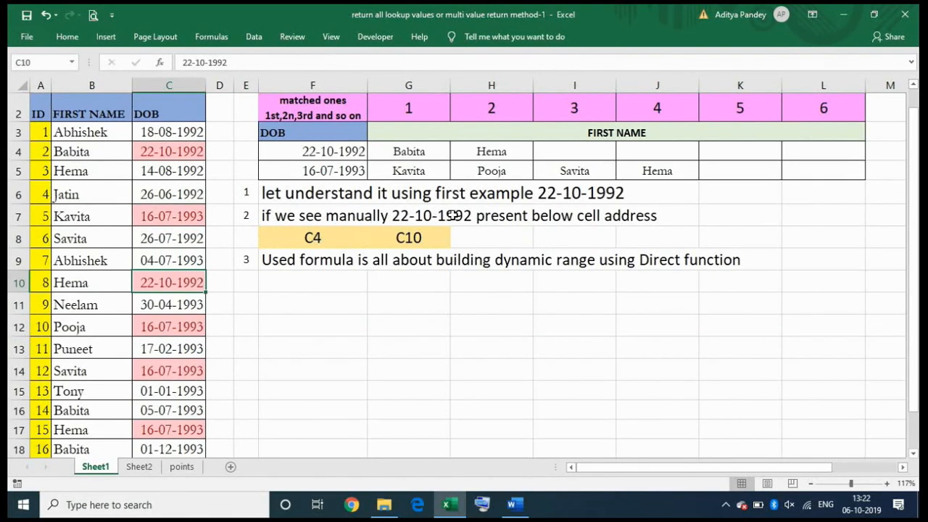
Step: Match the addresses C4 and C10 noted in F8 and G8 with the dates and first names in table rows 4 and 10
left_click(324, 241)
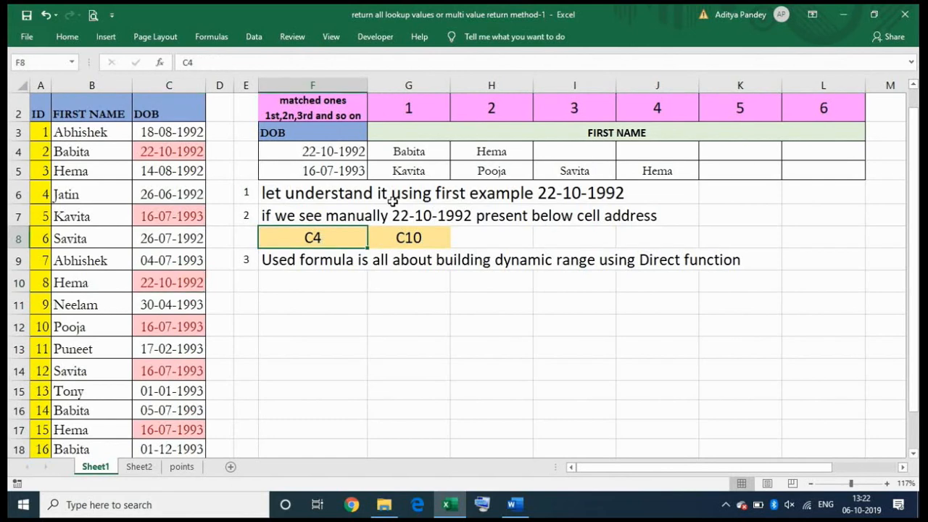
left_click_drag(96, 149, 150, 148)
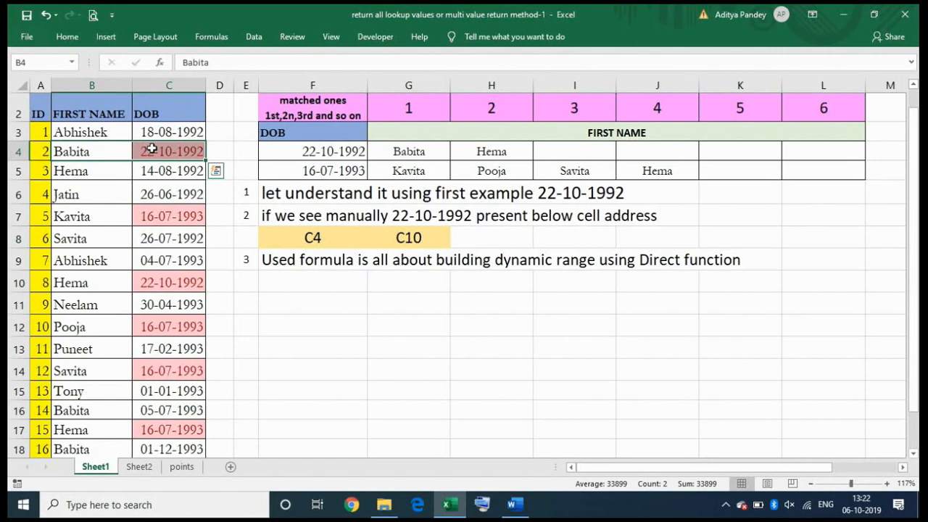
left_click(152, 149)
left_click(164, 284)
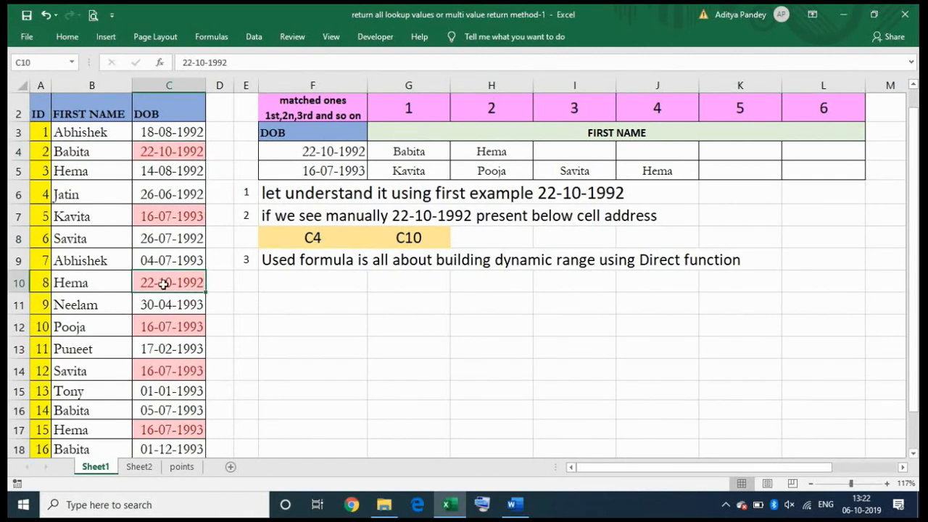
left_click(114, 283)
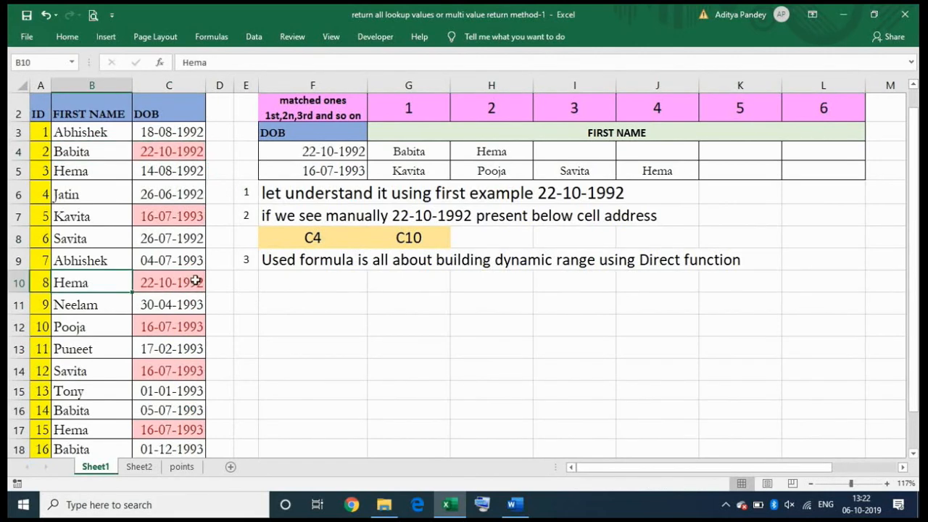
left_click(390, 237)
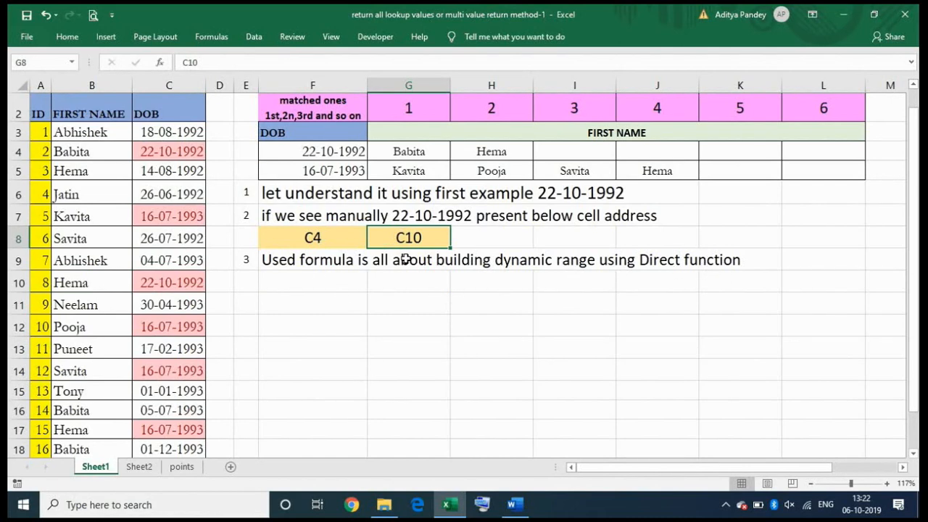
Step: Correct the function name in the F9 note from Direct to Indirect
double_click(296, 266)
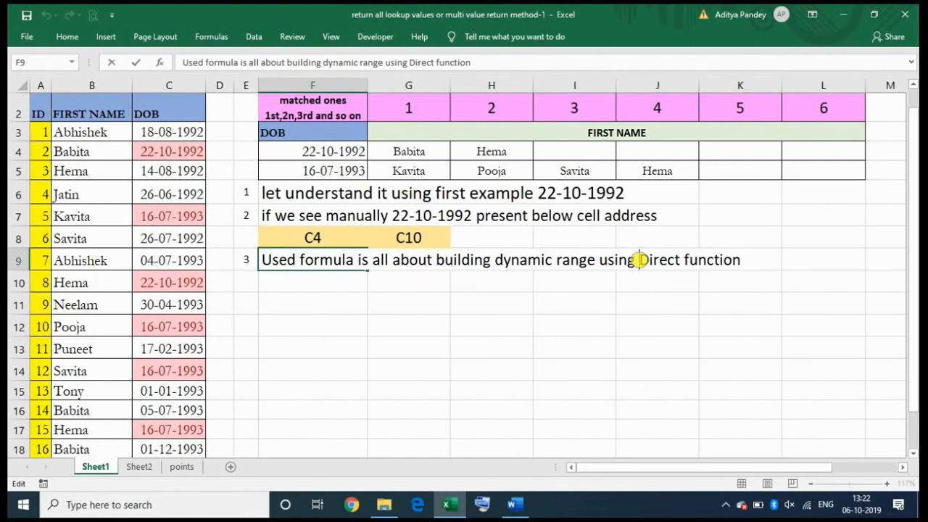
type("In")
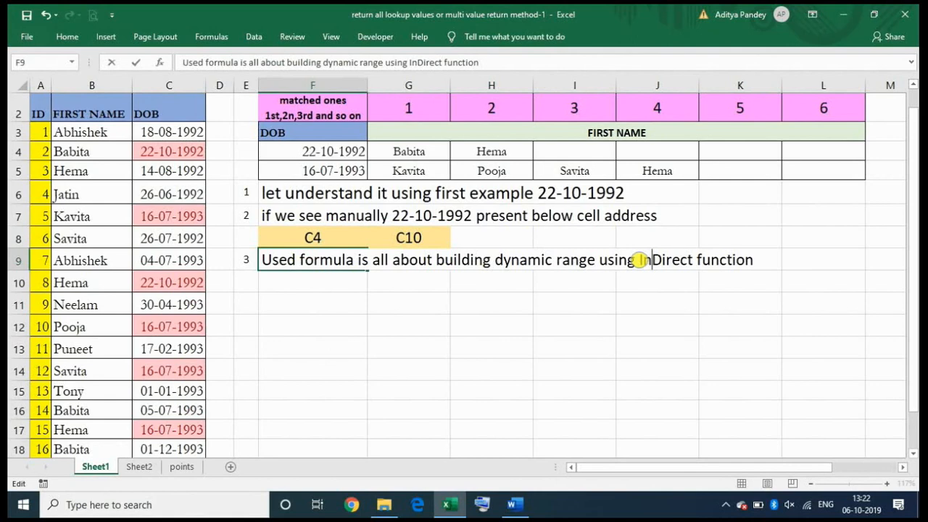
key("BackSpace")
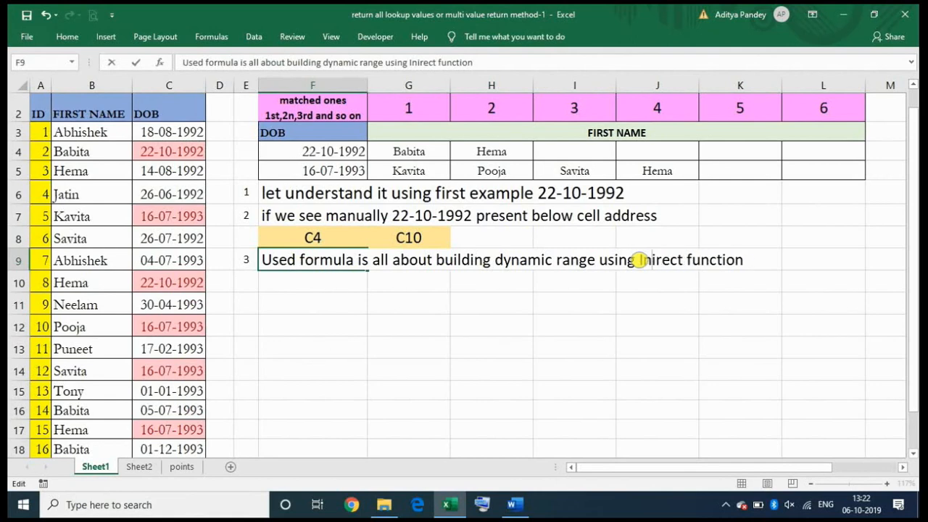
type("d")
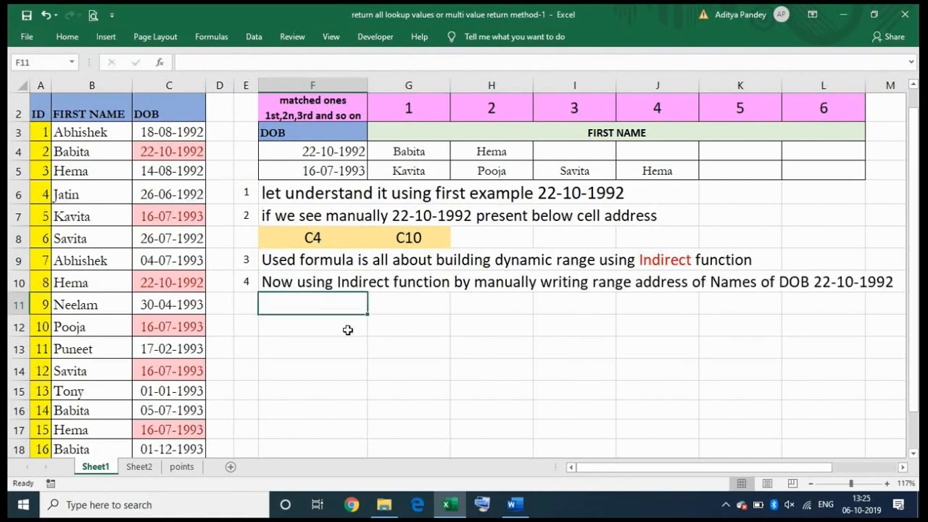
Step: Enter =INDIRECT("b4",TRUE) in F11 to return the first name from a manually written cell address
left_click(315, 287)
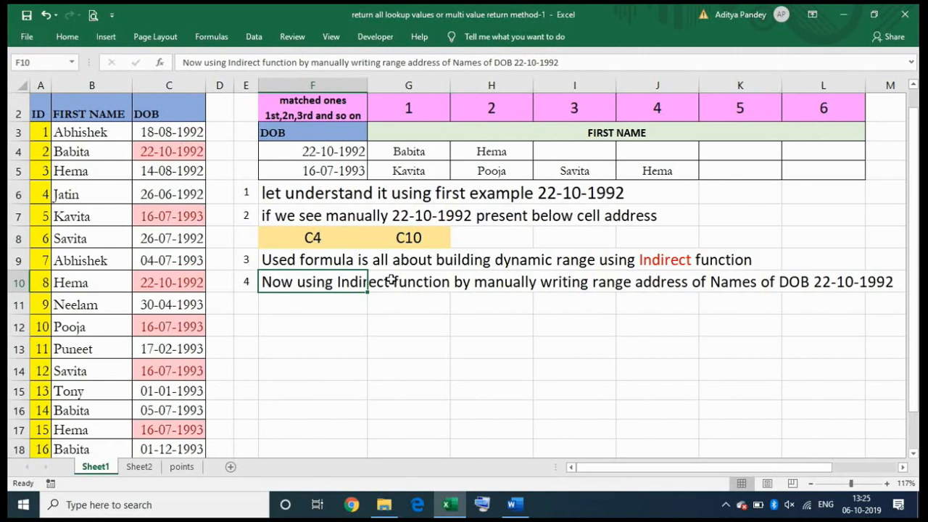
left_click(289, 307)
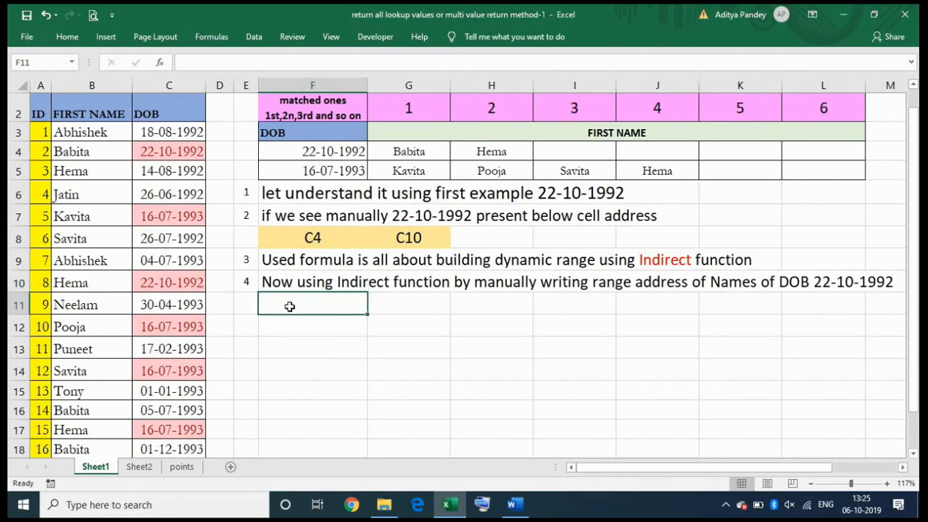
left_click(93, 86)
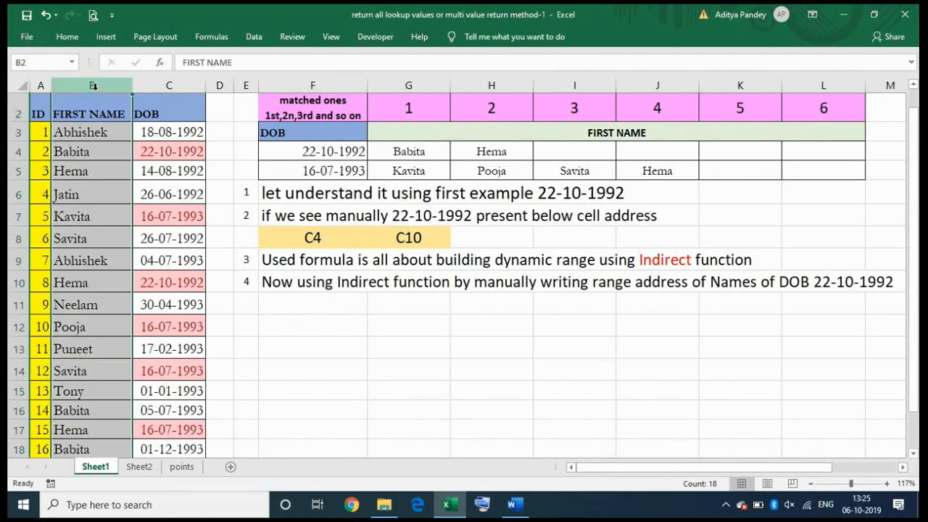
left_click(284, 295)
left_click(284, 295)
type("=")
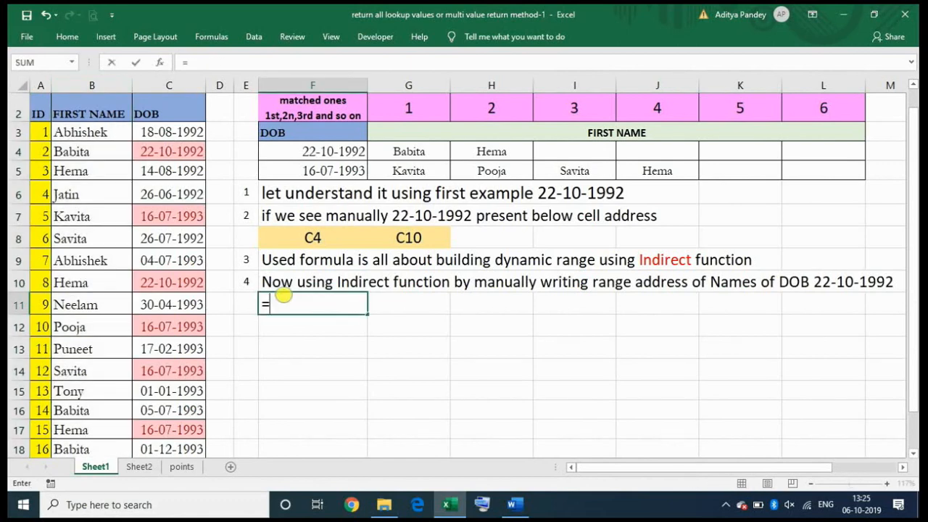
type("ind")
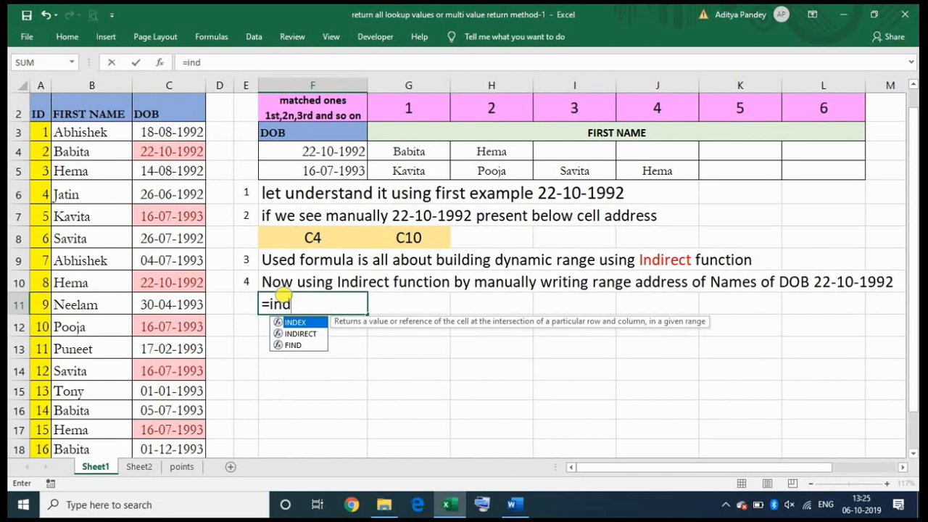
key("Down")
key("Tab")
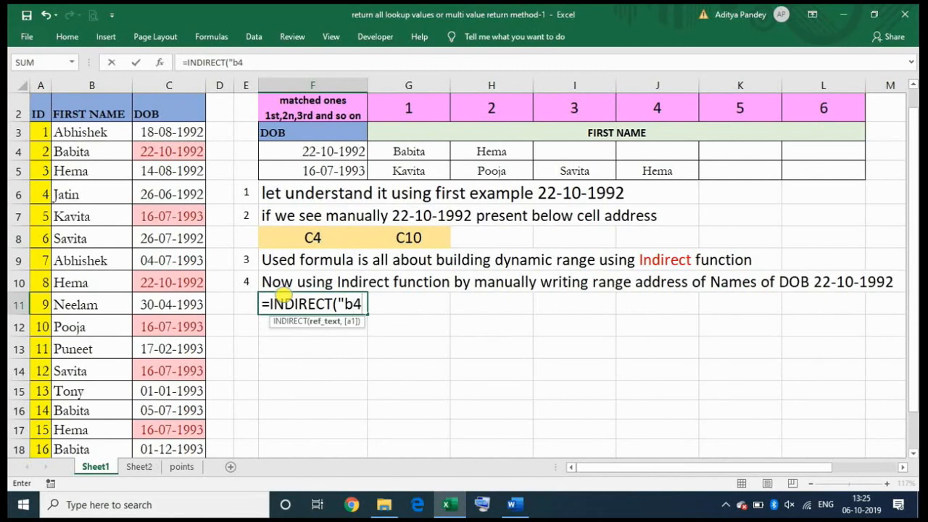
type("\"b4\",")
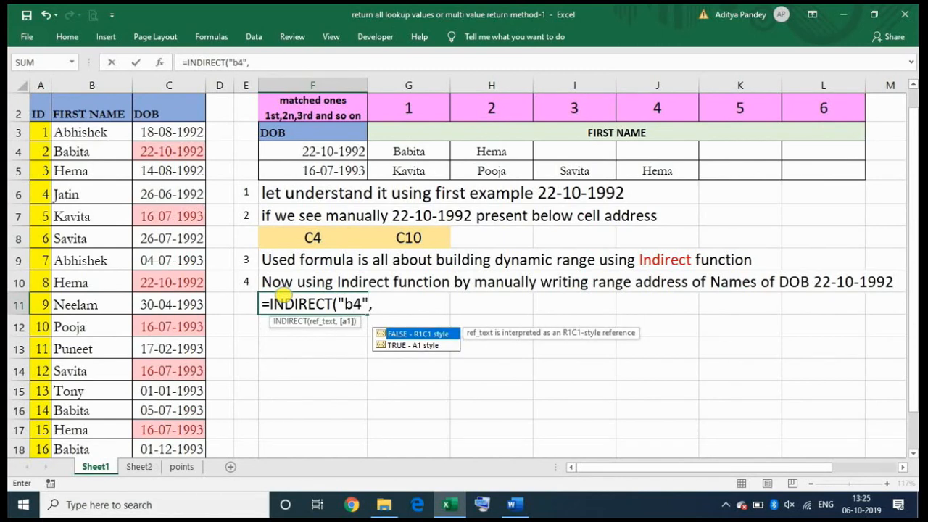
key("Down")
key("Tab")
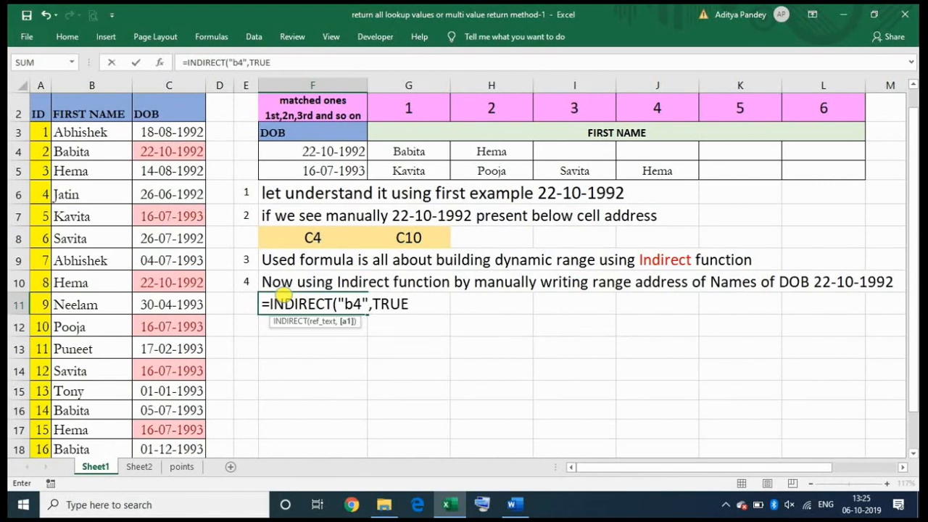
key("Return")
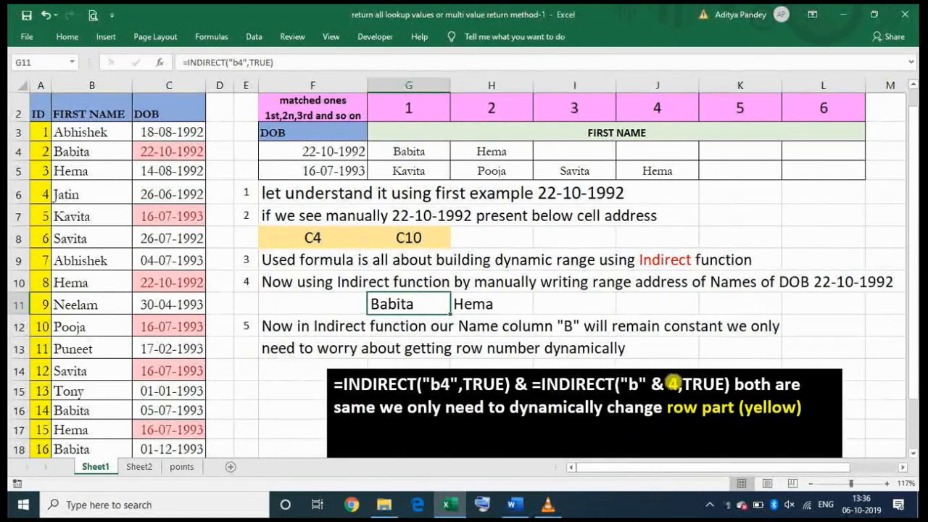
Step: Rewrite the G11 formula as =INDIRECT("b" &4,TRUE) to separate column and row, and open the H11 formula for editing
double_click(421, 303)
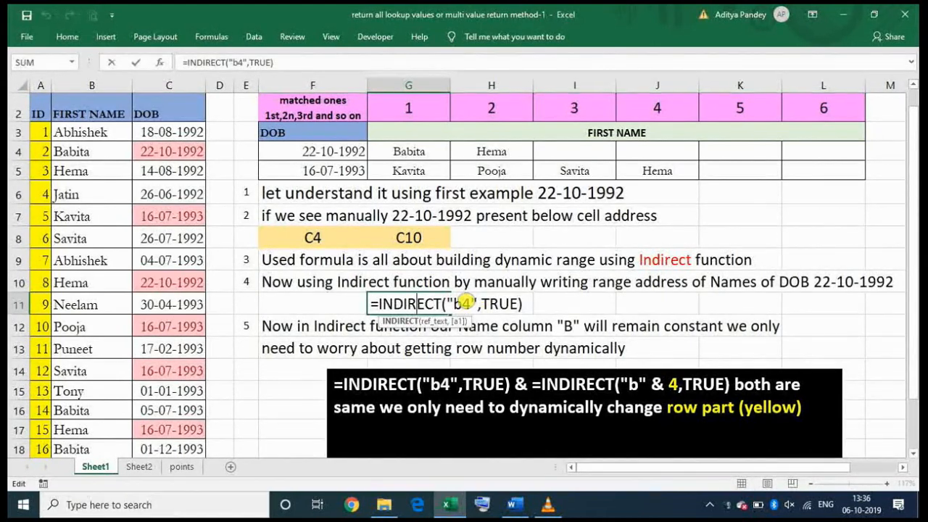
left_click(464, 303)
type("\" ")
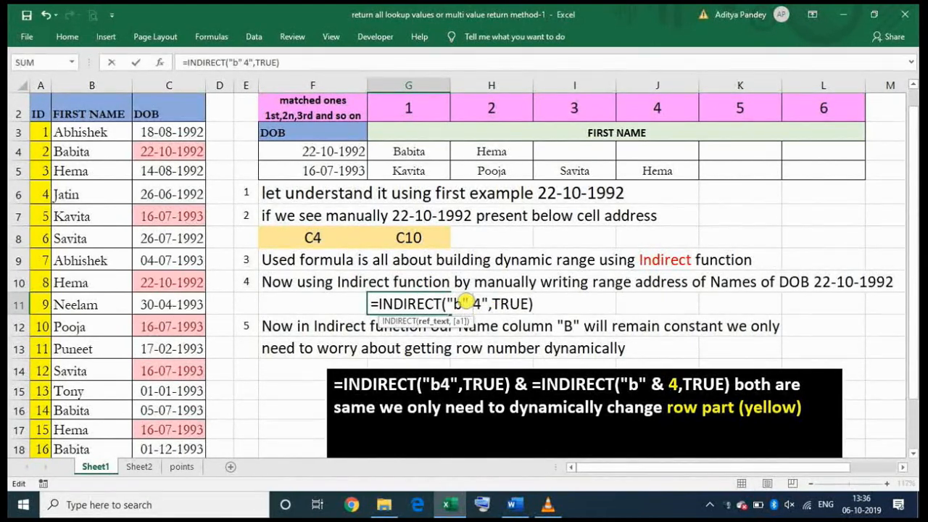
type("&")
key("Right")
key("Right")
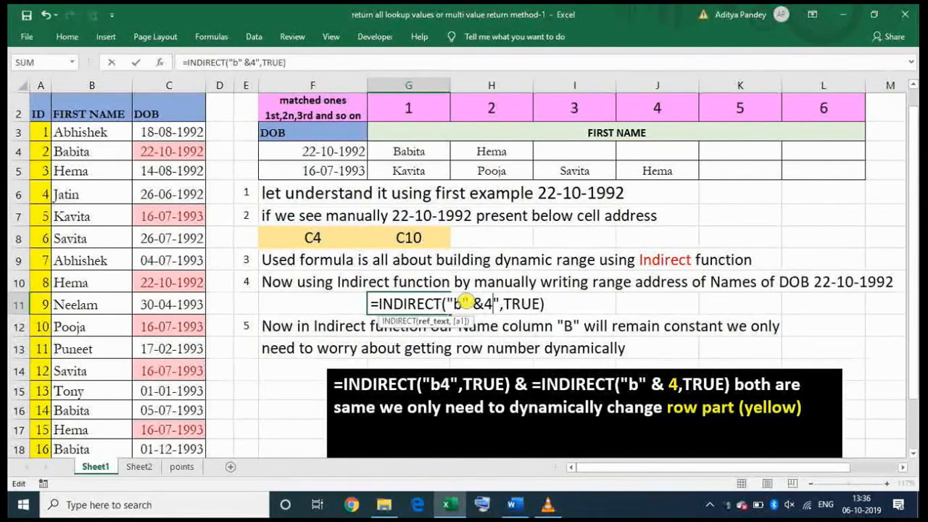
key("BackSpace")
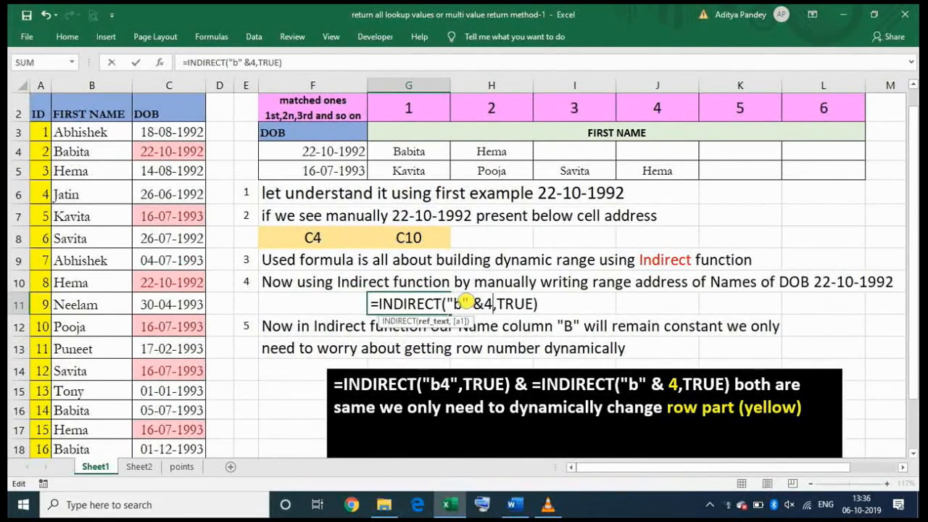
key("Return")
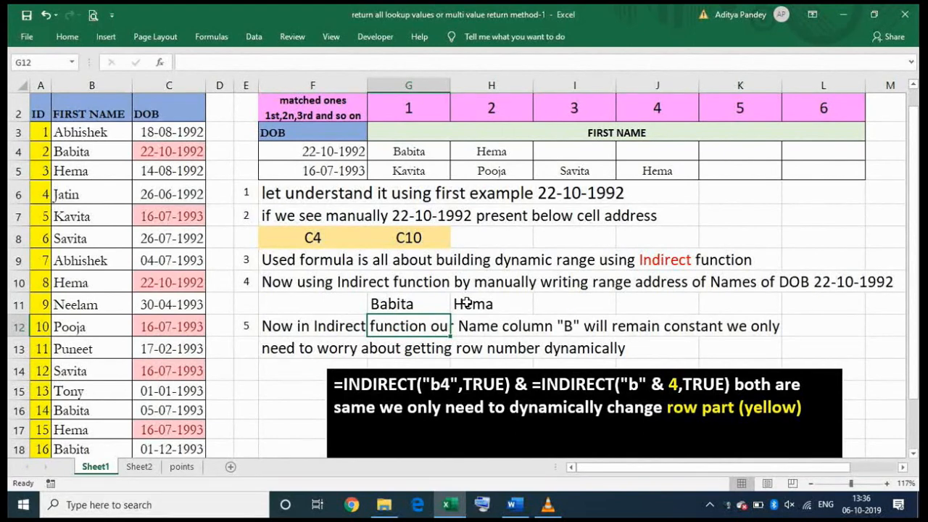
left_click(468, 303)
double_click(468, 303)
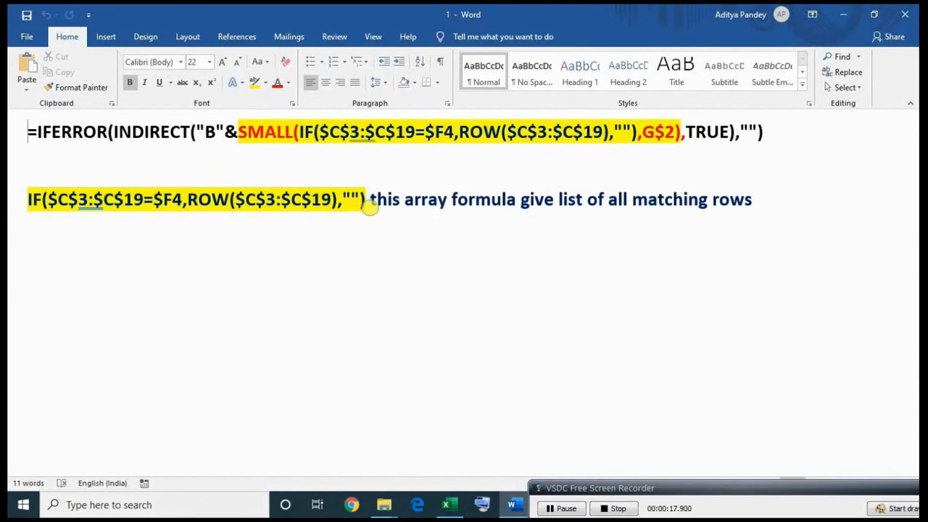
Step: Copy the IF($C$3:$C$19=$F4,ROW($C$3:$C$19),"") expression from the note about listing all matching rows
key("ctrl+shift+Left")
key("ctrl+shift+Left")
key("ctrl+shift+Left")
key("ctrl+shift+Left")
key("ctrl+shift+Left")
key("ctrl+shift+Left")
key("ctrl+shift+Left")
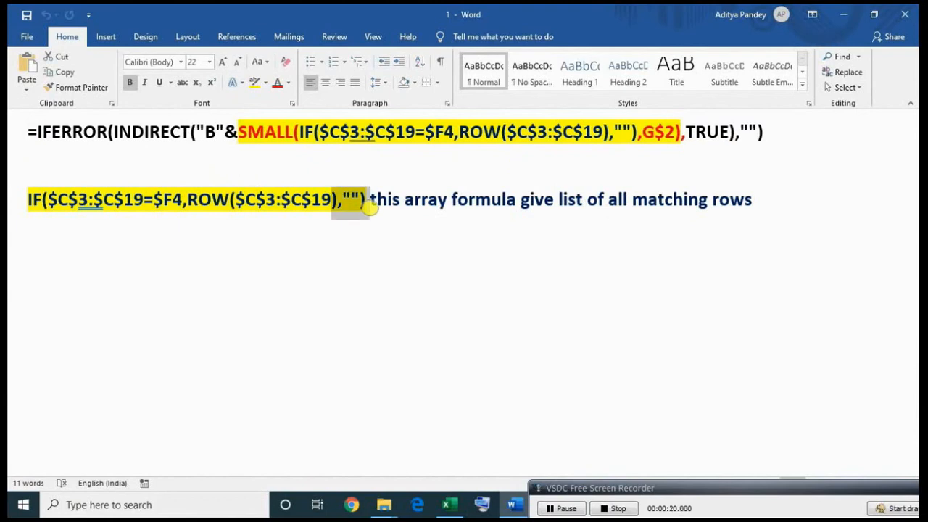
key("ctrl+shift+Left")
key("ctrl+shift+Left")
key("ctrl+shift+Left")
key("ctrl+shift+Left")
key("ctrl+shift+Left")
key("ctrl+shift+Left")
key("ctrl+shift+Left")
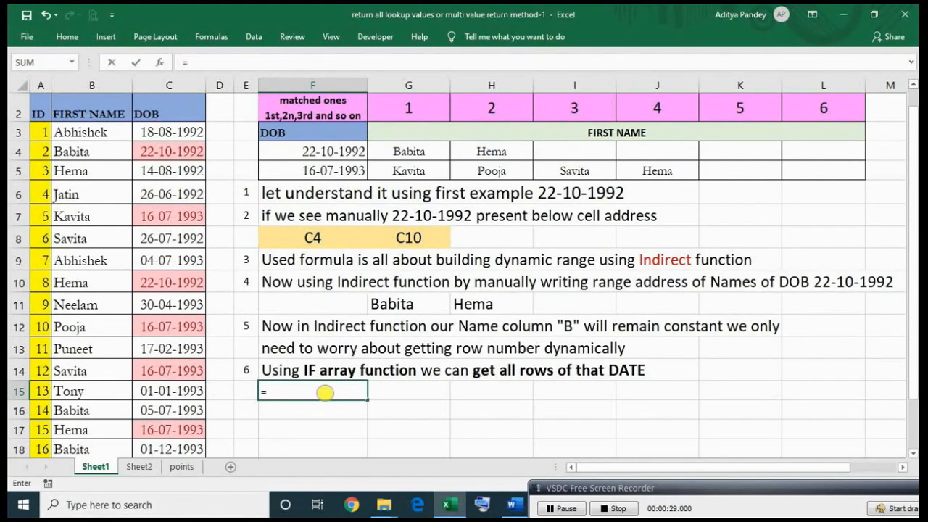
Step: Enter IF($C$3:$C$19=$F4,ROW($C$3:$C$19),"") as an array formula in F15 and evaluate it in the cell
type("IF($C$3:$C$19=$F4,ROW($C$3:$C$19),\"\")")
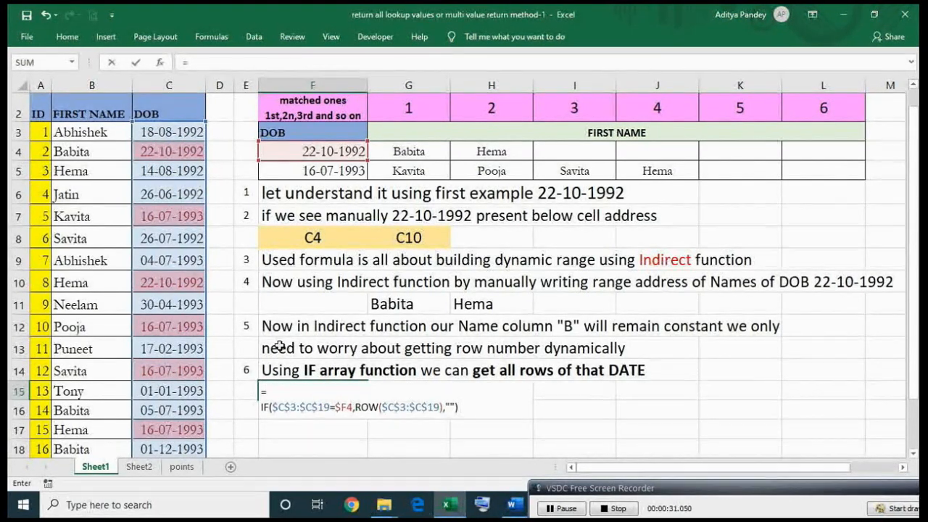
key("ctrl+shift+Return")
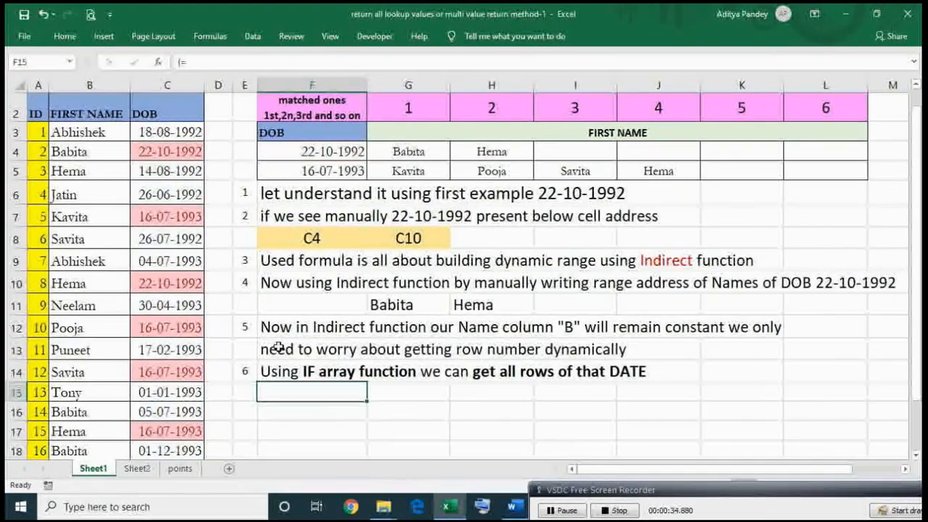
key("F2")
key("F9")
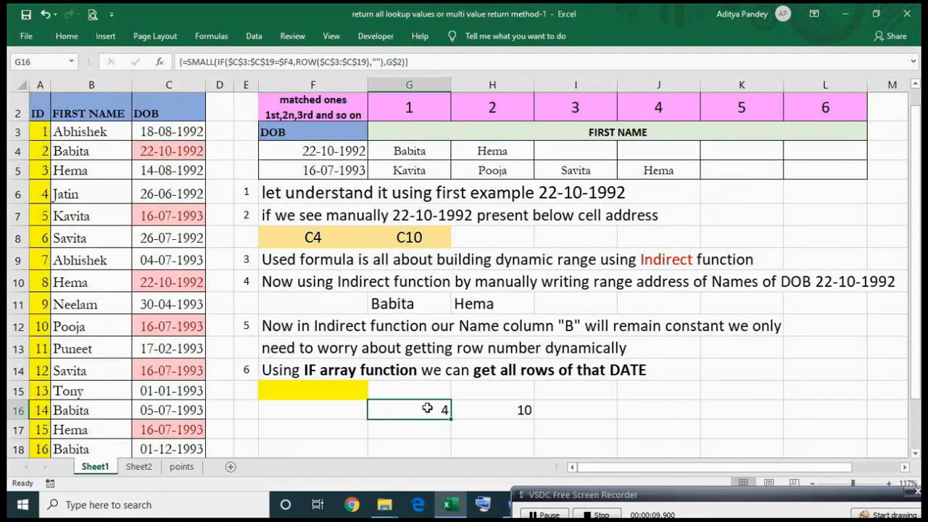
Step: Check the G$2 reference in the G16 SMALL formula and enter the note "this will give 1 smalll no from array list" in G17
double_click(428, 410)
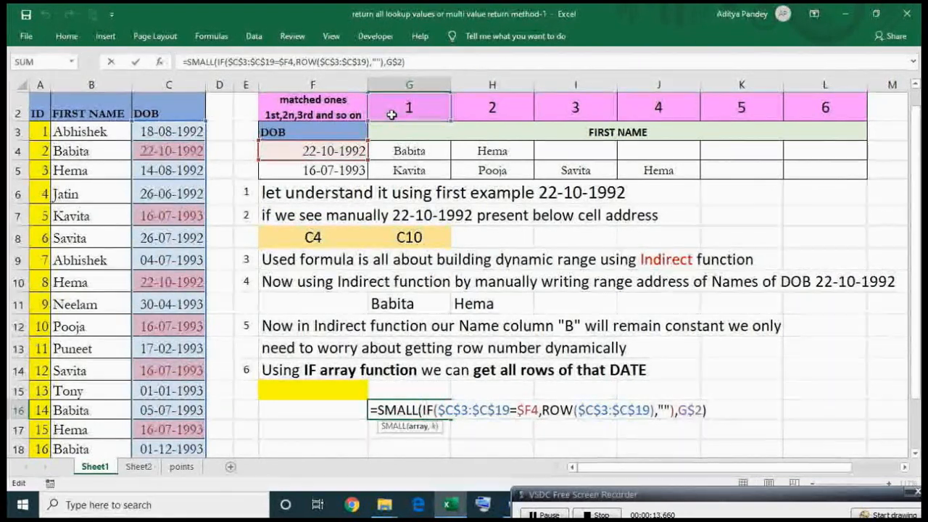
key("ctrl+shift+Return")
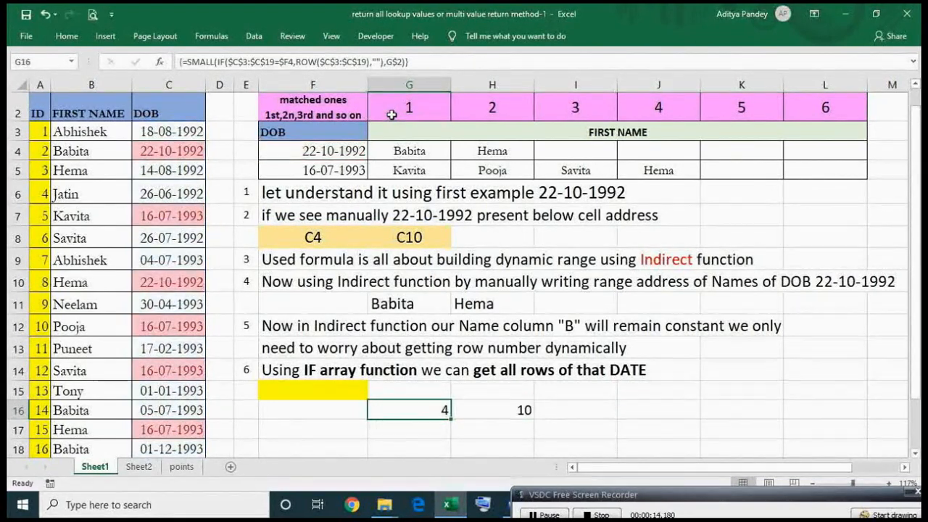
left_click(437, 435)
type("thi")
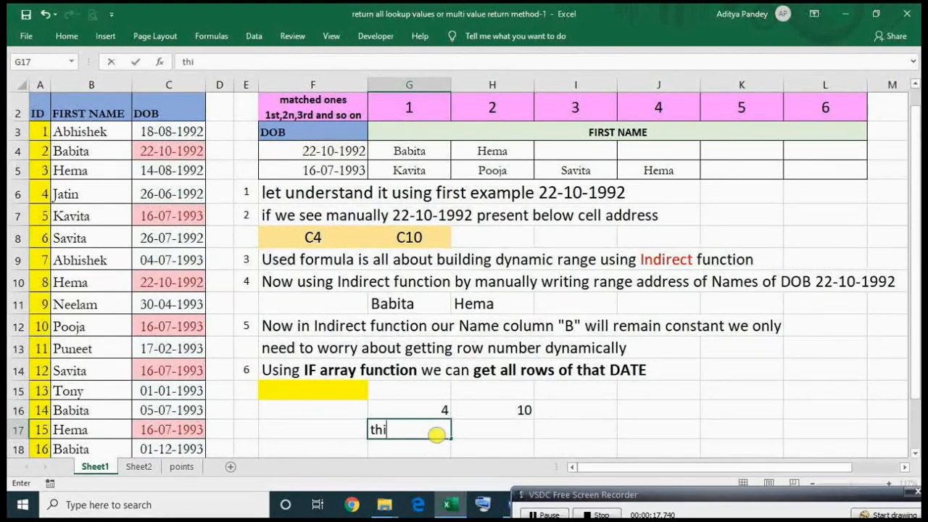
type("s will give")
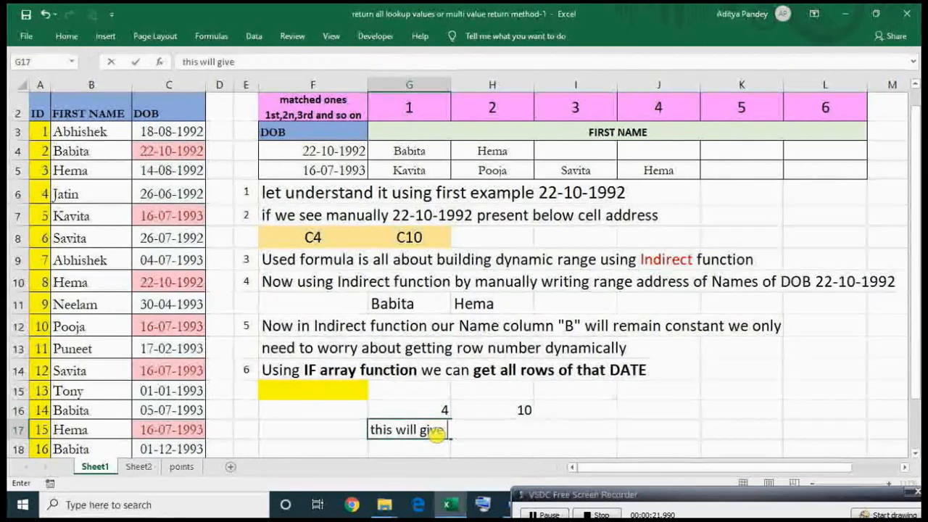
type(" 1 smalll no from array list")
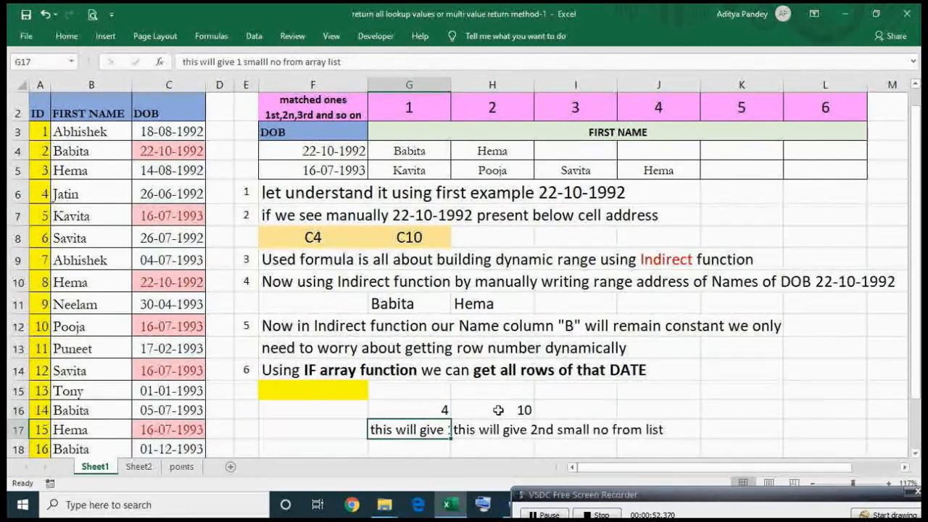
Step: Examine which row 2 cells the SMALL formulas in H16 and G16 use as k, switching back from Word to Excel
double_click(498, 411)
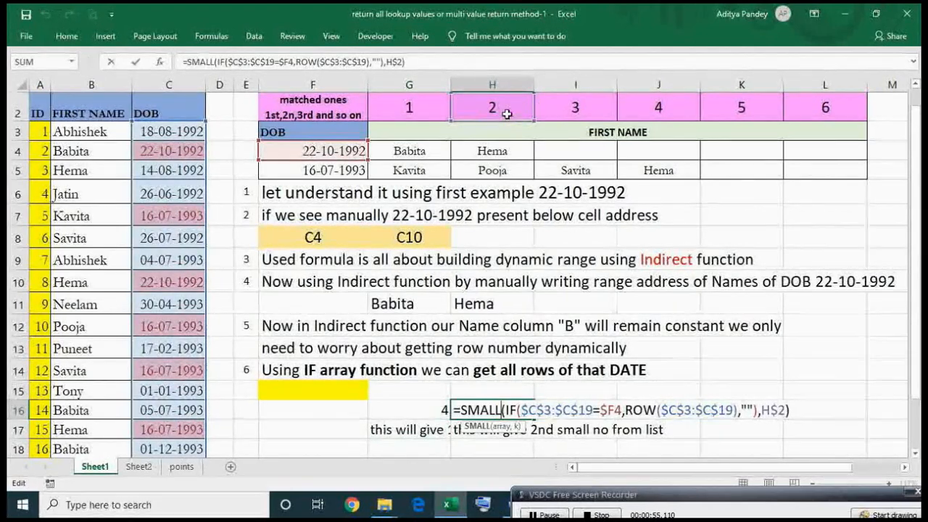
key("ctrl+shift+Return")
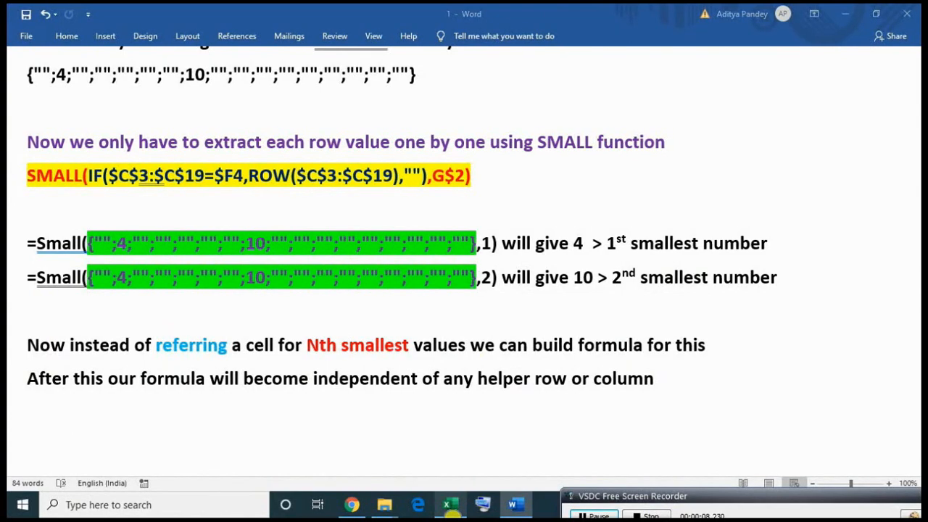
left_click(450, 505)
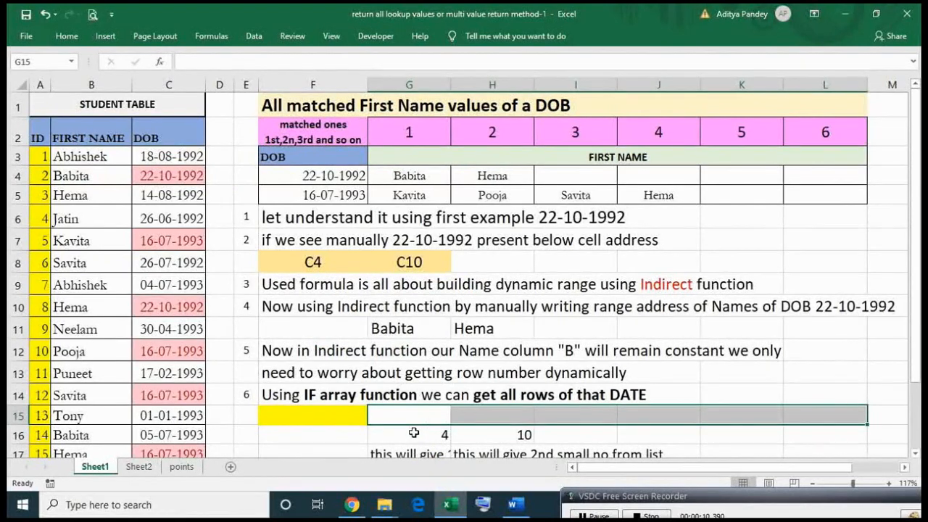
left_click(413, 433)
double_click(413, 433)
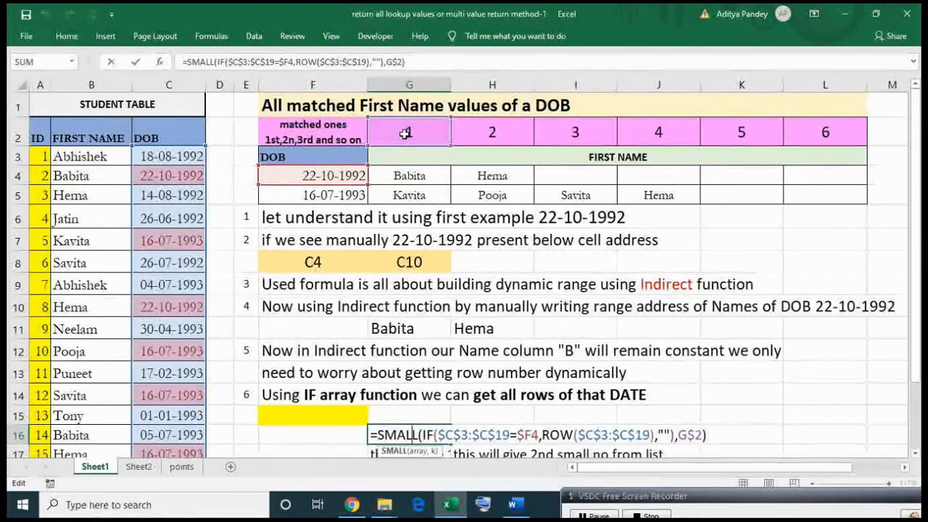
key("Escape")
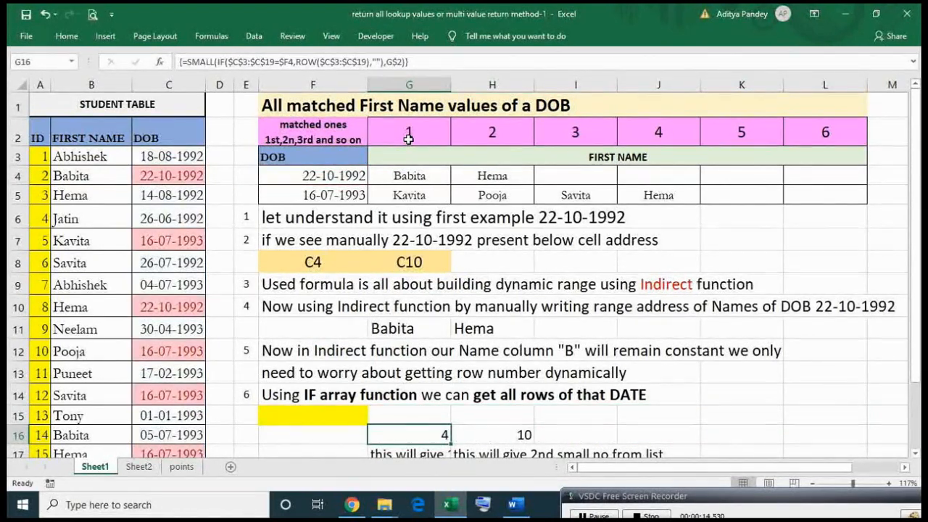
Step: Enter =COLUMNS($G$2:G$2) in G15 to generate the nth position without a helper row
key("Up")
type("=COL")
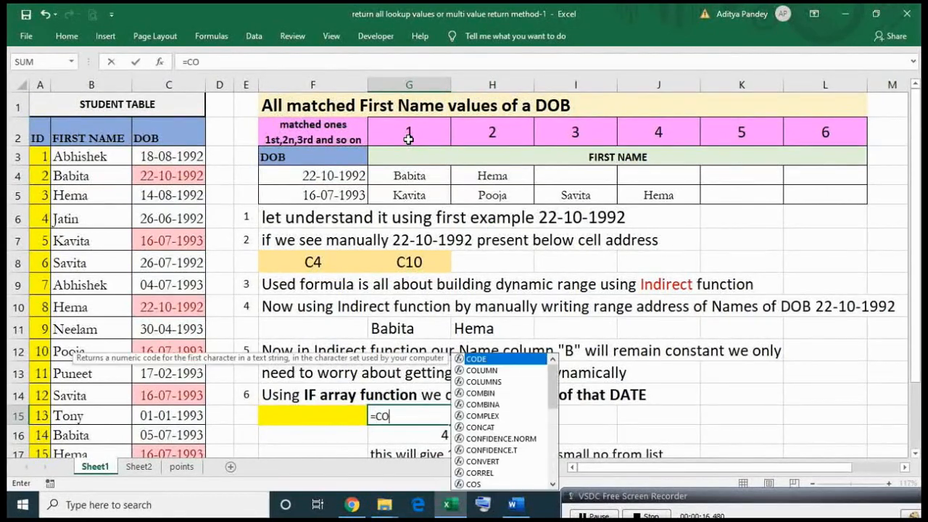
key("Down")
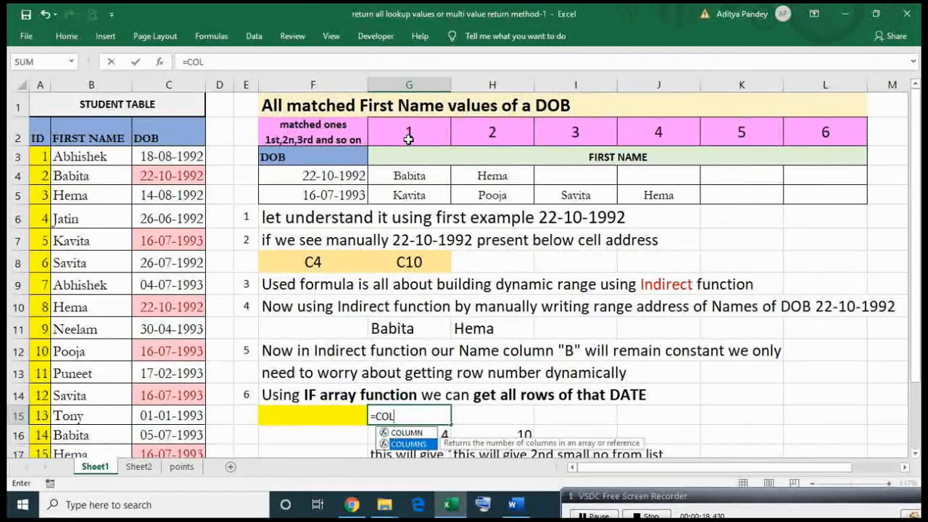
key("Tab")
left_click(408, 136)
key("F4")
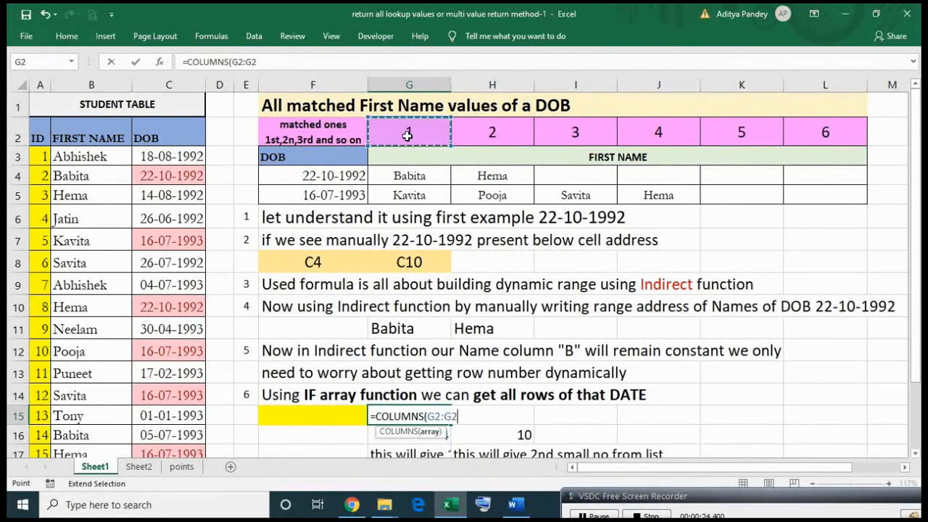
key("F4")
key("F4")
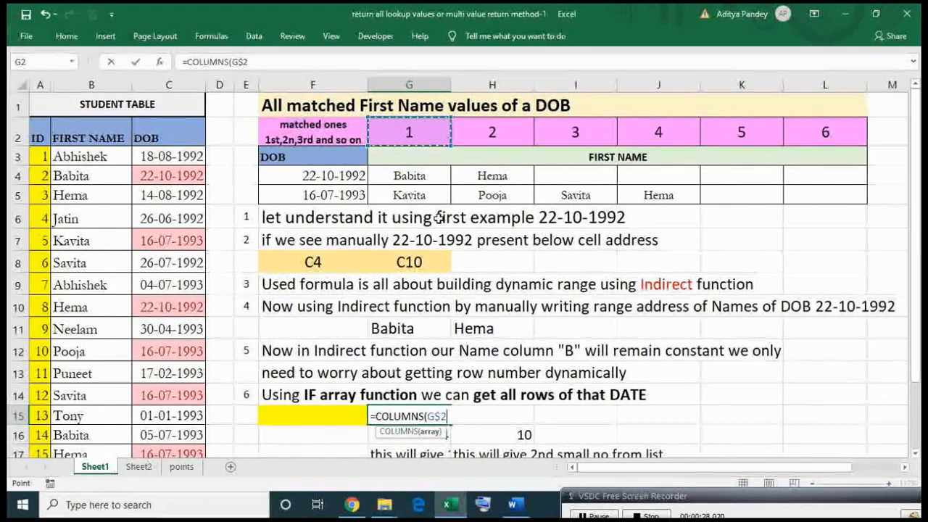
key("F4")
key("F4")
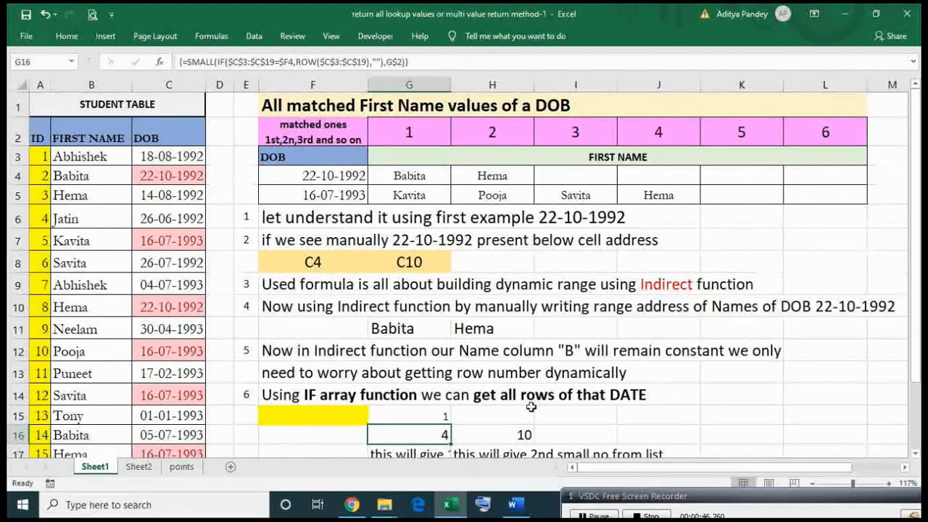
Step: Fill the COLUMNS formula from G15 across to L15
key("Up")
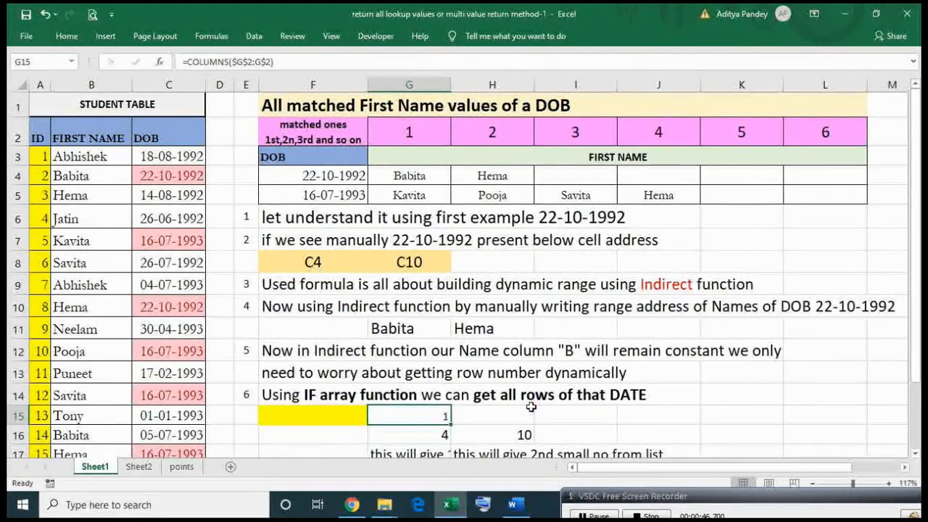
key("shift+Right")
key("shift+Right")
key("shift+Right")
key("shift+Right")
key("shift+Right")
key("ctrl+r")
key("Left")
key("Right")
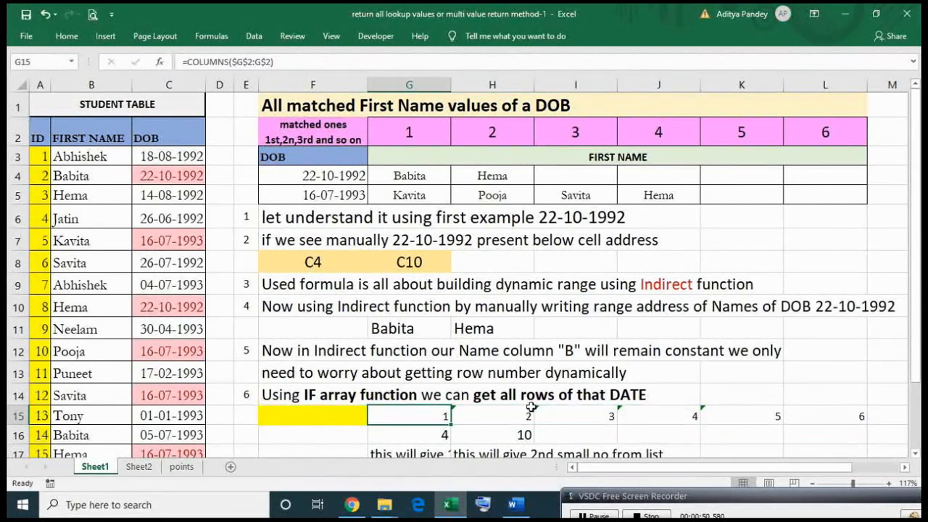
Step: Copy the COLUMNS($G$2:G$2) expression without its equals sign from the G15 formula
key("F2")
key("shift+Left")
key("shift+Left")
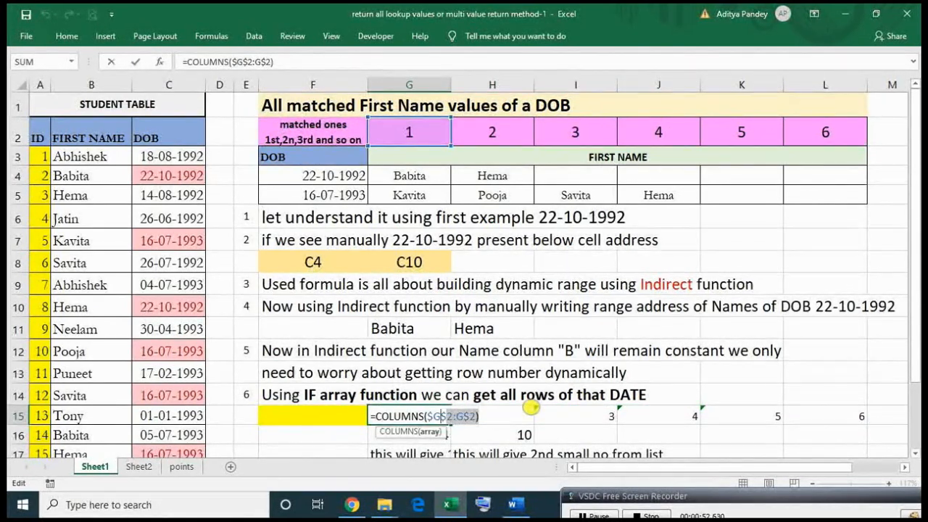
key("shift+Left")
key("shift+Left")
key("shift+Left")
key("shift+Left")
key("shift+Left")
key("shift+Left")
key("shift+Left")
key("shift+Left")
key("shift+Left")
key("shift+Left")
key("ctrl+c")
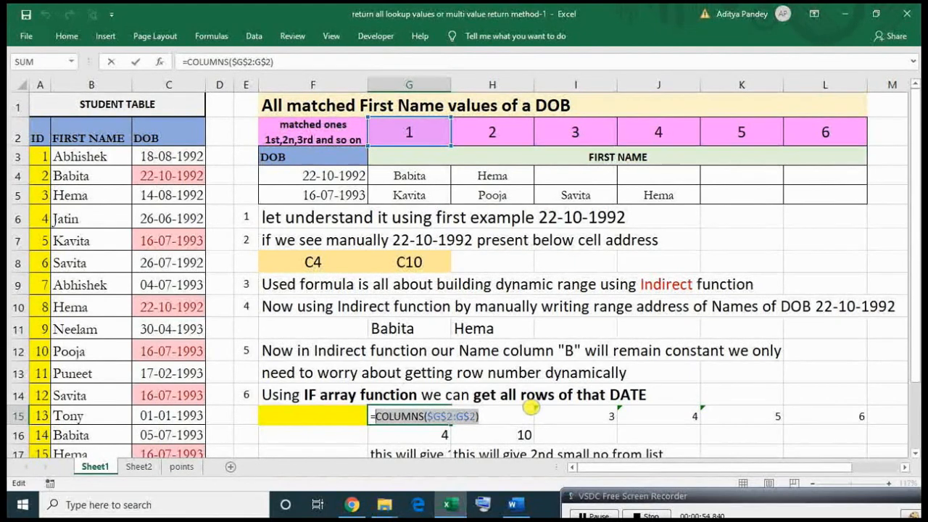
key("Return")
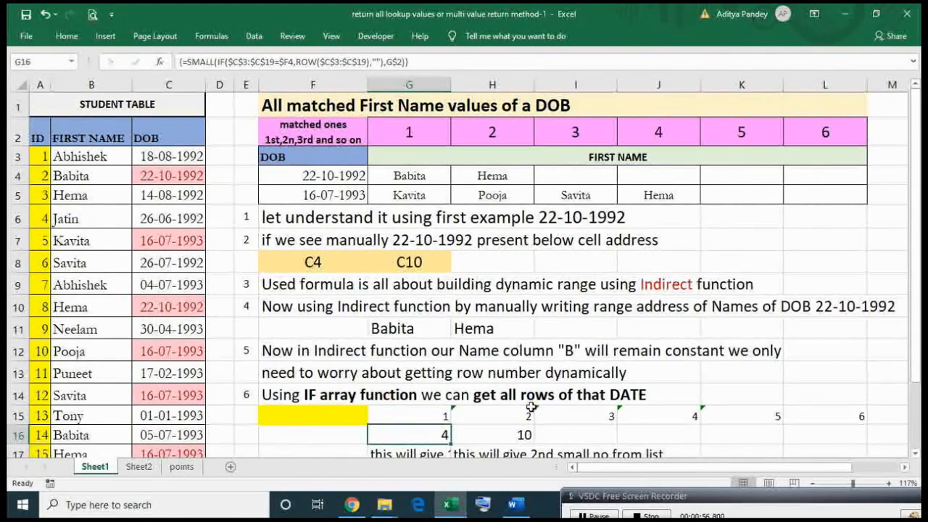
Step: Replace G$2 in the G16 SMALL array formula with COLUMNS($G$2:G$2) and fill the formula into H16
key("F2")
key("Left")
key("shift+Left")
key("shift+Left")
key("shift+Left")
key("shift+Left")
key("ctrl+v")
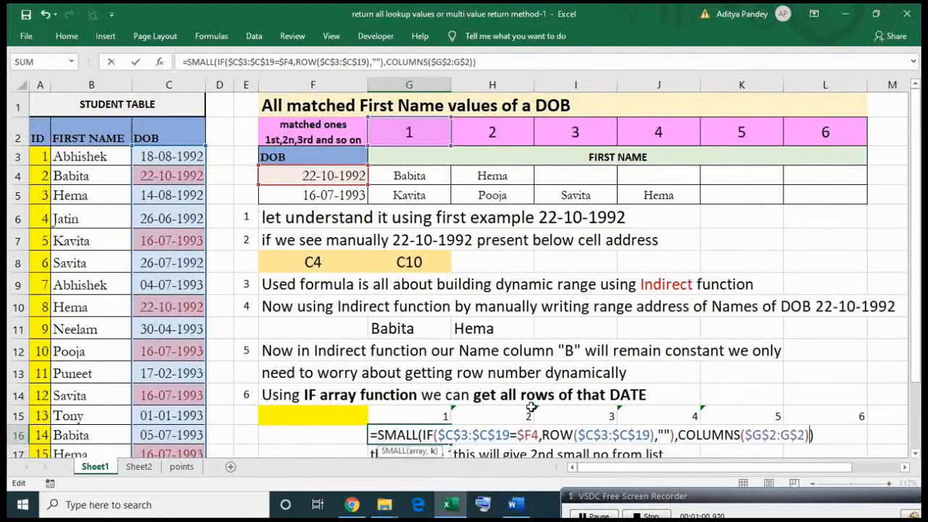
key("ctrl+shift+Return")
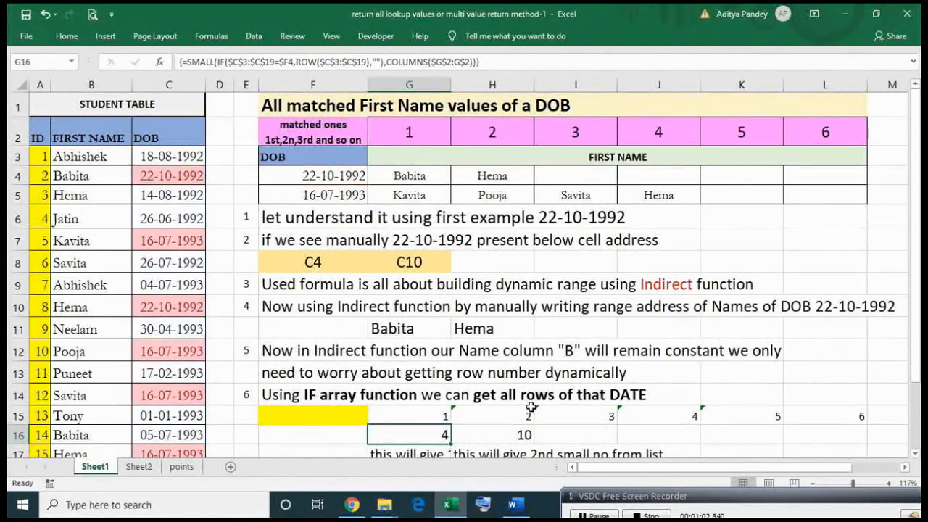
key("shift+Right")
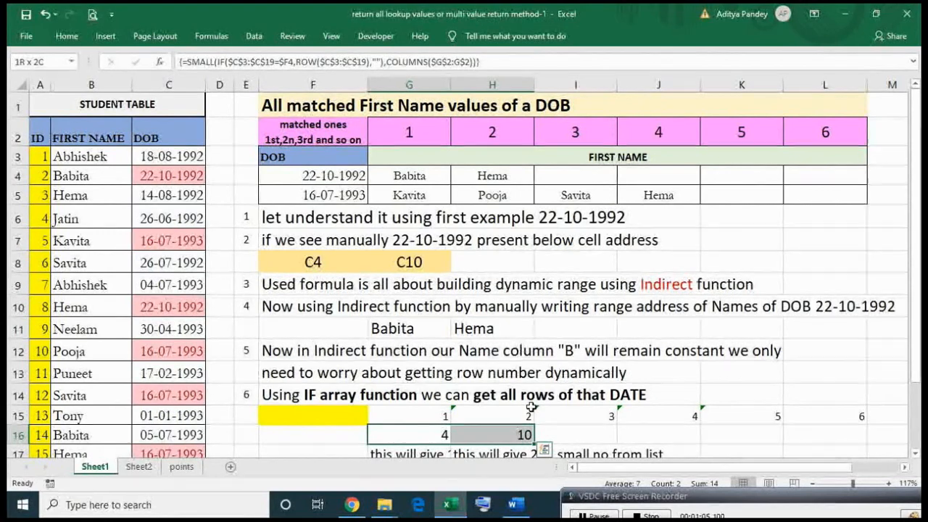
key("Right")
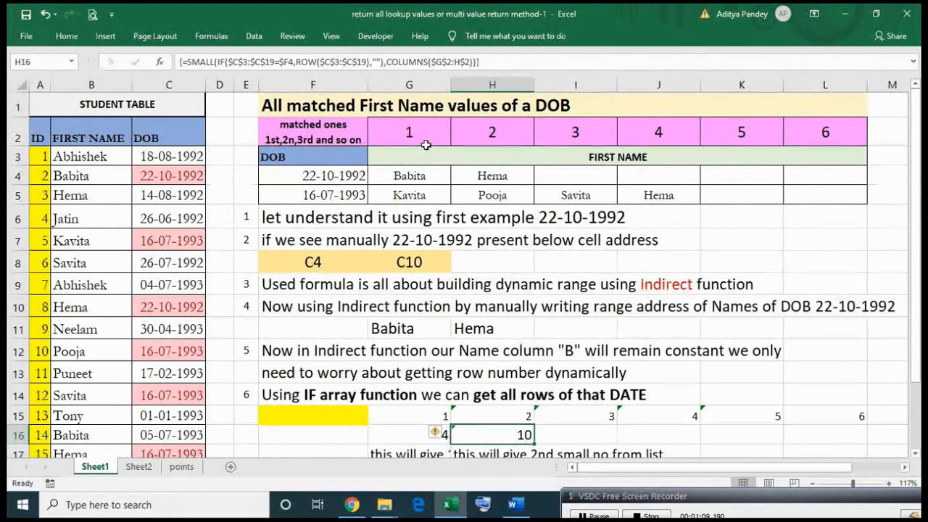
Step: Replace G$2 in the G4 array formula with COLUMNS($G$2:G$2) and fill the formula across to L4
left_click(404, 176)
double_click(405, 176)
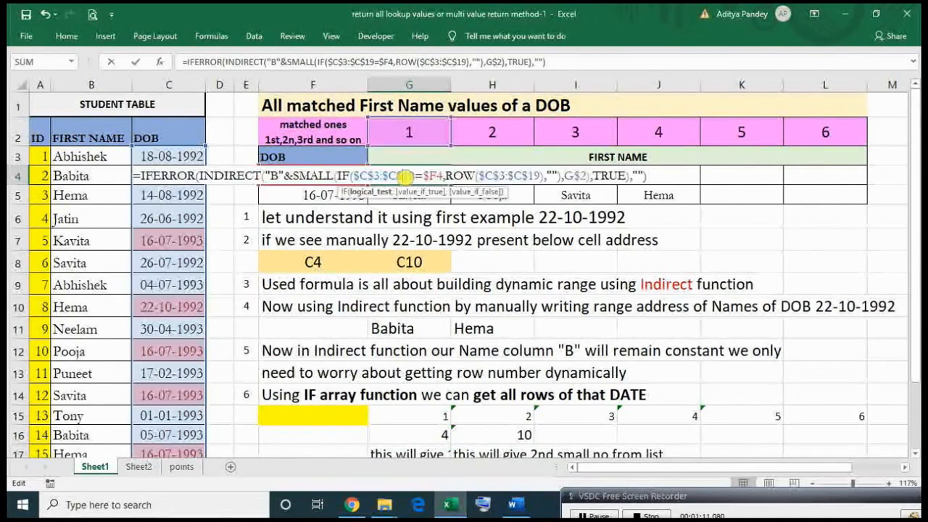
double_click(573, 174)
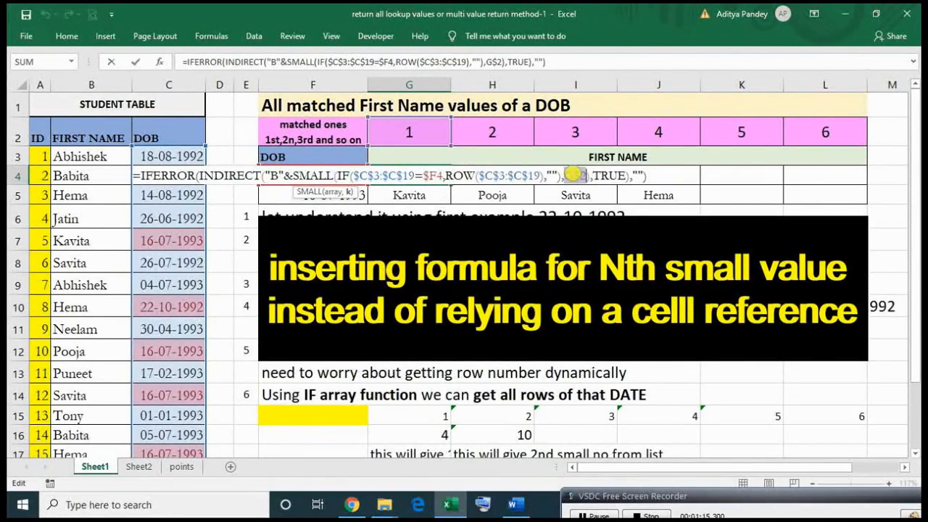
key("ctrl+v")
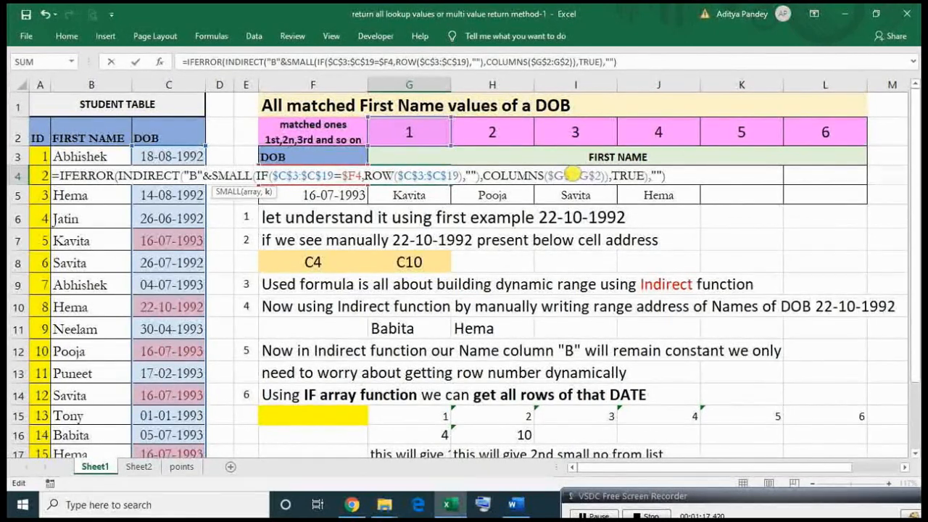
key("ctrl+shift+Return")
key("ctrl+shift+Right")
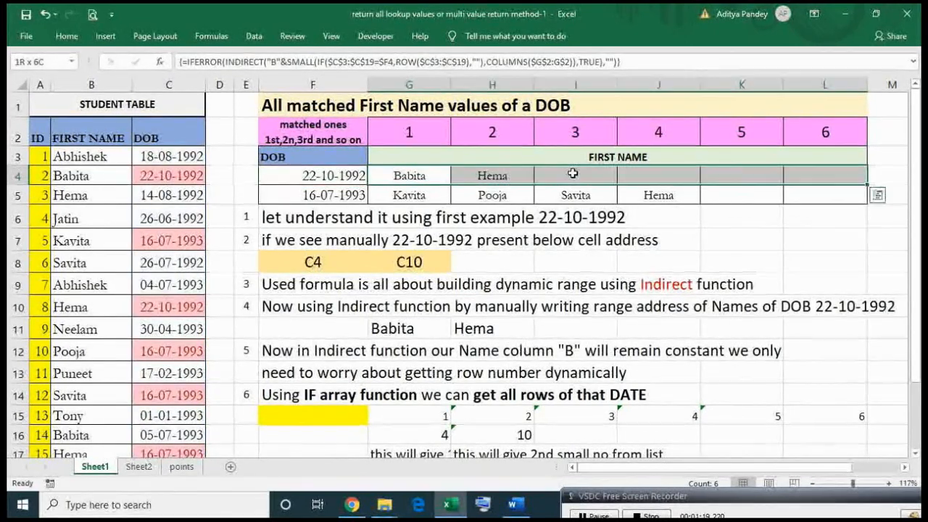
key("Right")
key("Left")
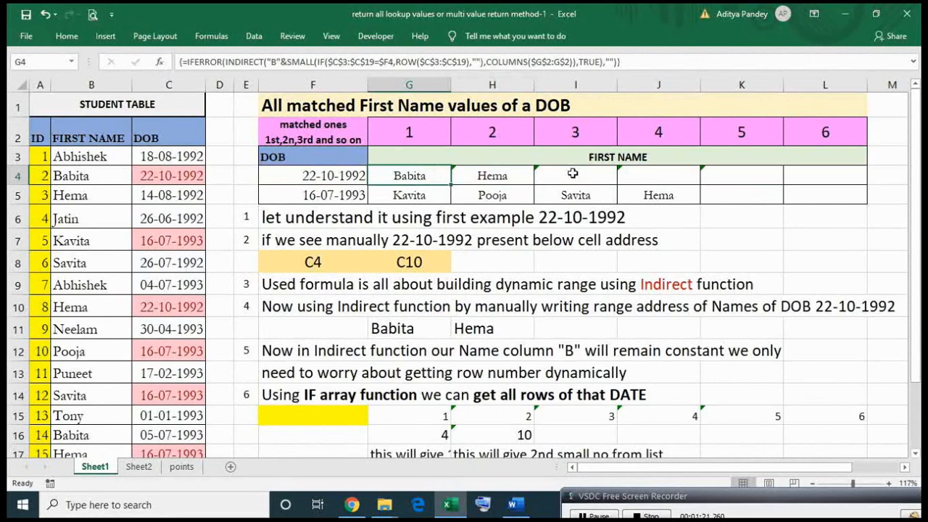
Step: Examine how the COLUMNS range expands in the row 4 formulas from H4 across to K4
key("F2")
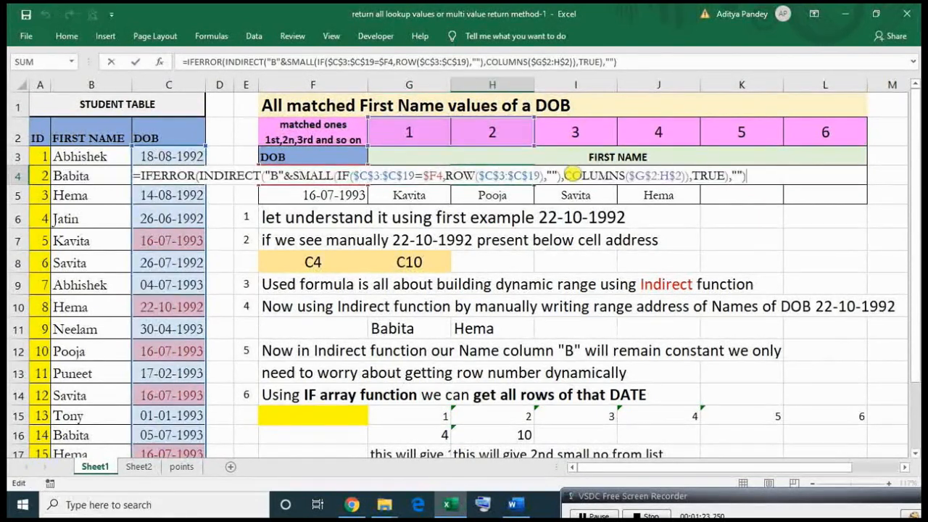
key("Tab")
key("F2")
key("Tab")
key("F2")
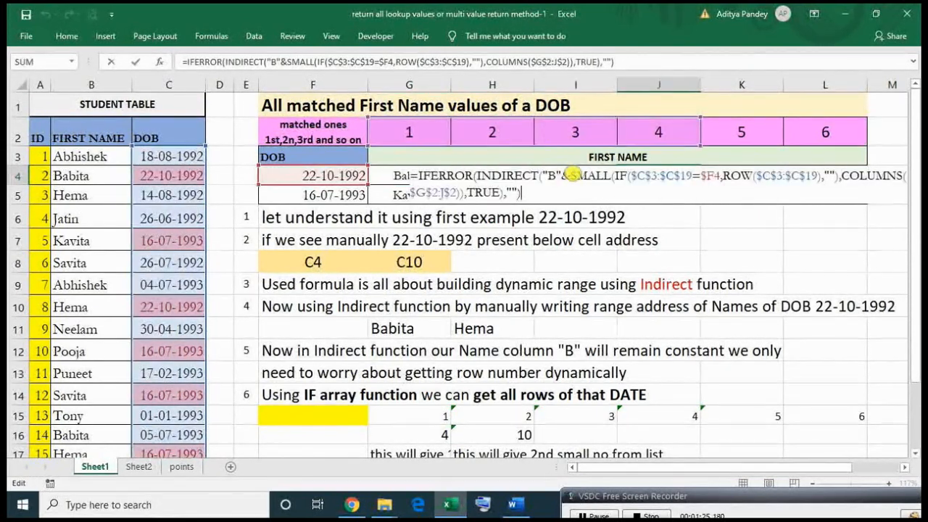
key("Tab")
key("F2")
key("Escape")
Step: Clear the helper position numbers from G2:L2
key("Up")
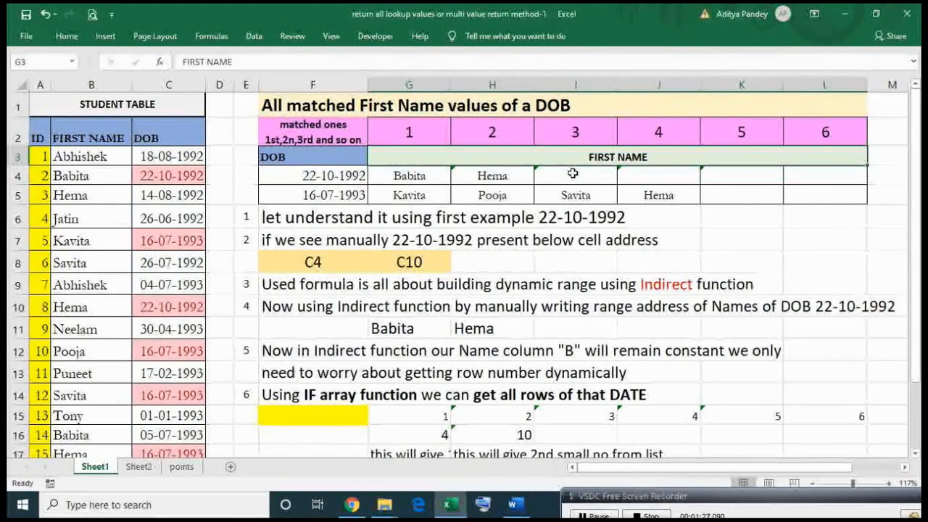
key("Left")
key("Up")
key("Right")
key("Right")
key("Right")
key("Right")
key("Right")
key("Right")
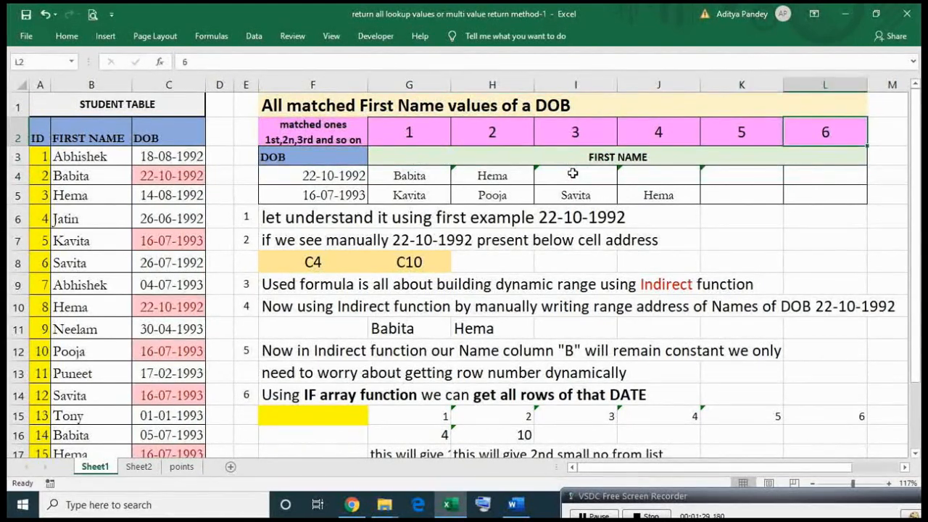
key("shift+Left")
key("shift+Left")
key("shift+Left")
key("shift+Left")
key("shift+Left")
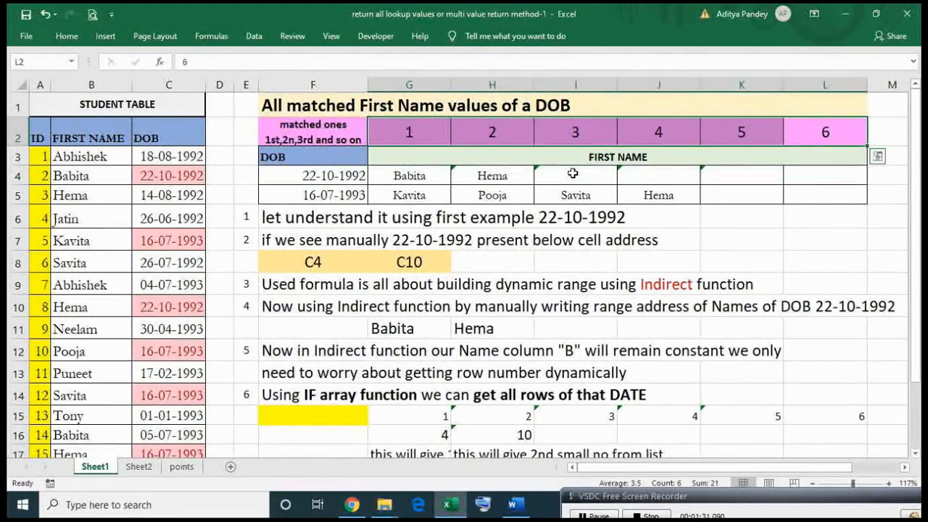
key("Delete")
Step: Examine the G4 array formula and its COLUMNS($G$2:G$2) argument, keeping it as an array formula
key("Down")
key("Down")
key("Left")
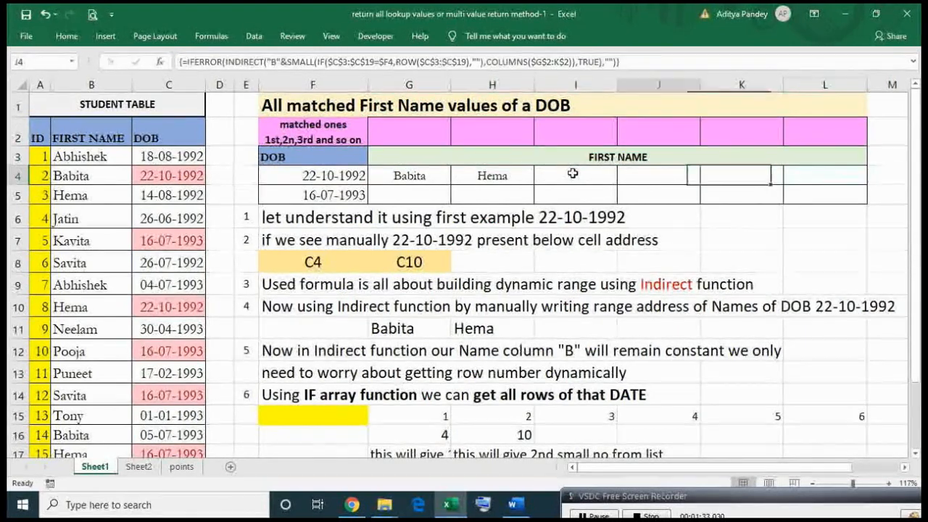
key("Left")
key("Left")
key("Left")
key("Left")
key("Right")
key("F2")
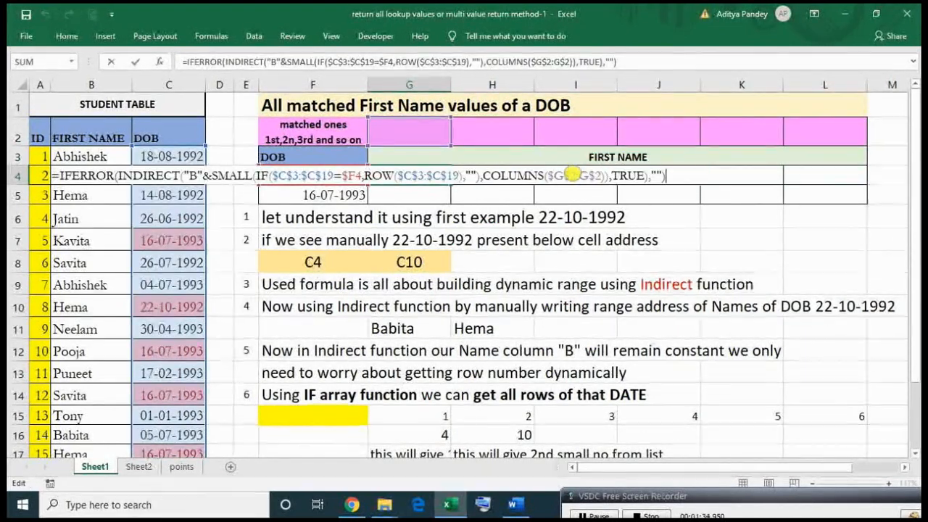
key("ctrl+shift+Return")
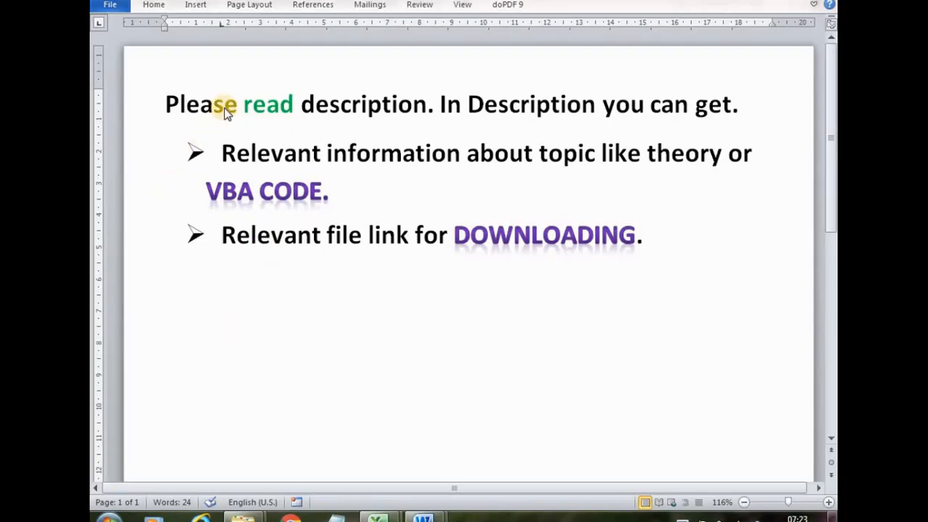
left_click_drag(245, 103, 354, 110)
left_click(305, 159)
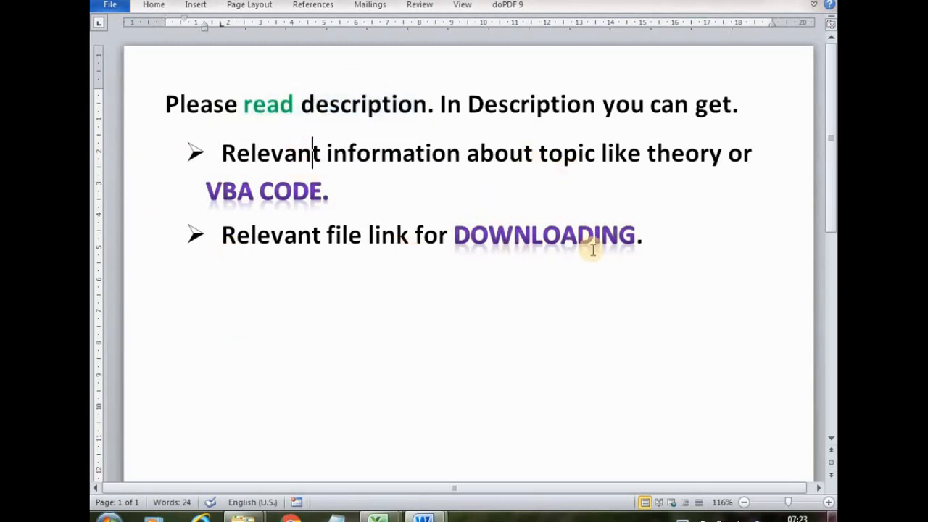